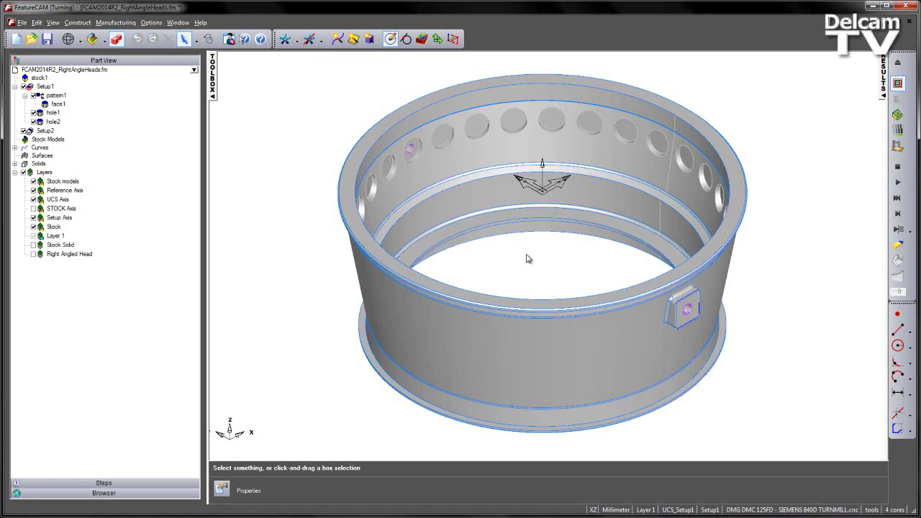
Orbit and zoom the ring for a close-up of the inner-wall hole with the purple bore
key(ctrl+3)
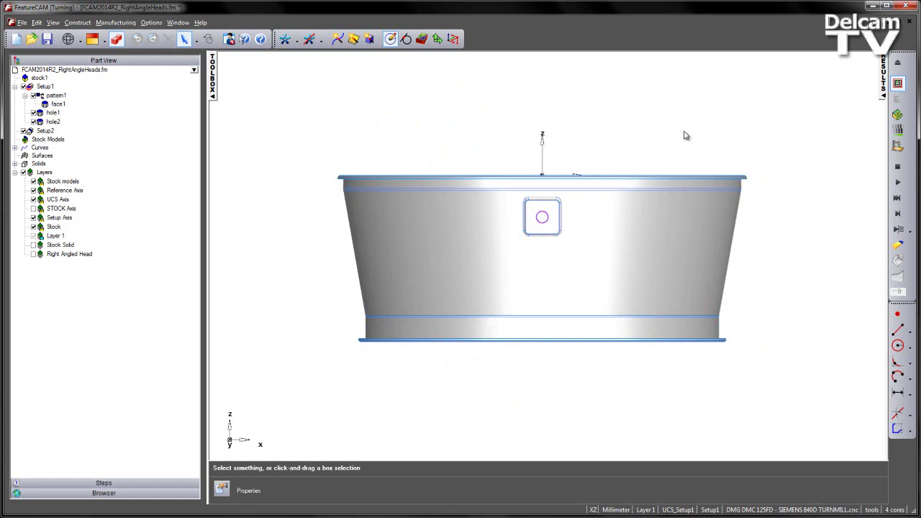
key(ctrl+1)
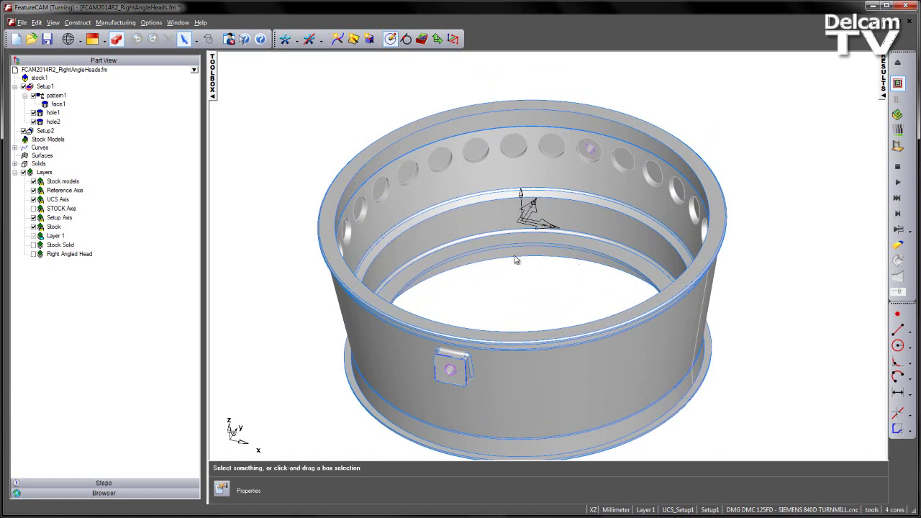
middle_drag(495, 253, 537, 201)
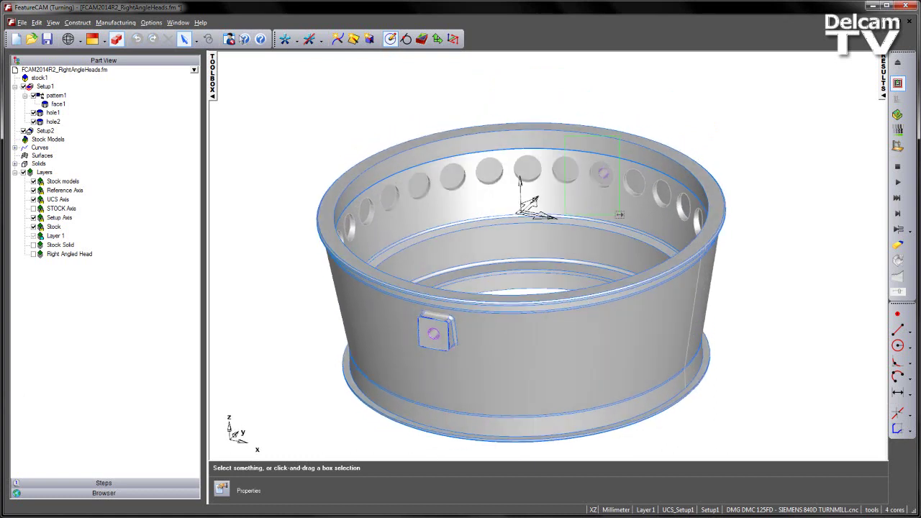
scroll(620, 214, up, 5)
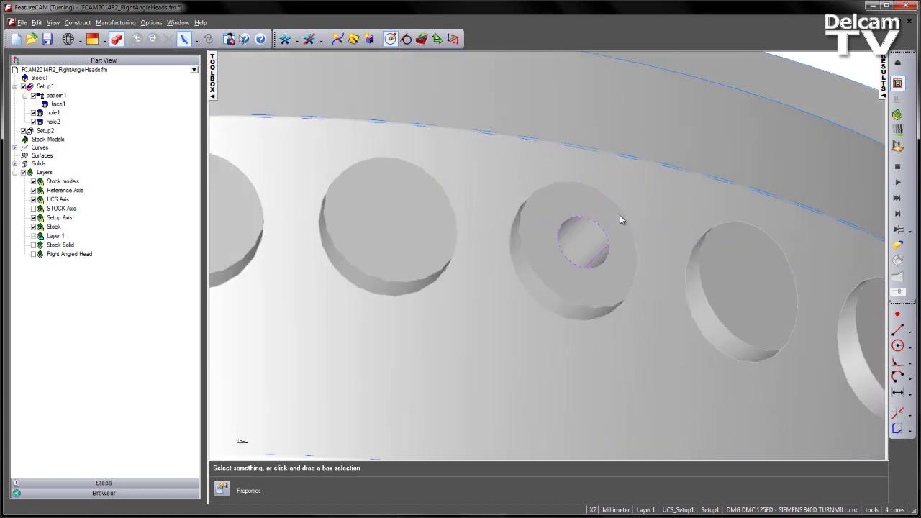
Start a Turn/Mill pocket aligned normal to the hole's ring face, extracted from the horizontal surface
click(421, 39)
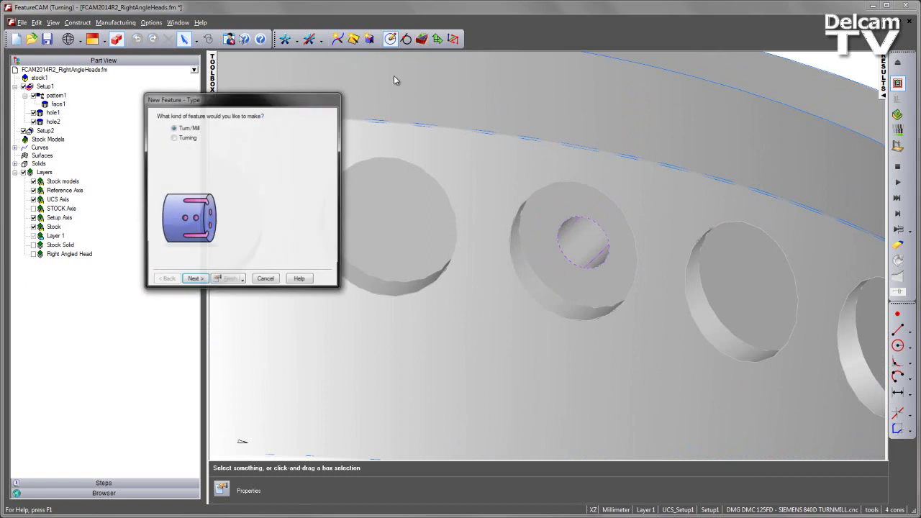
click(194, 280)
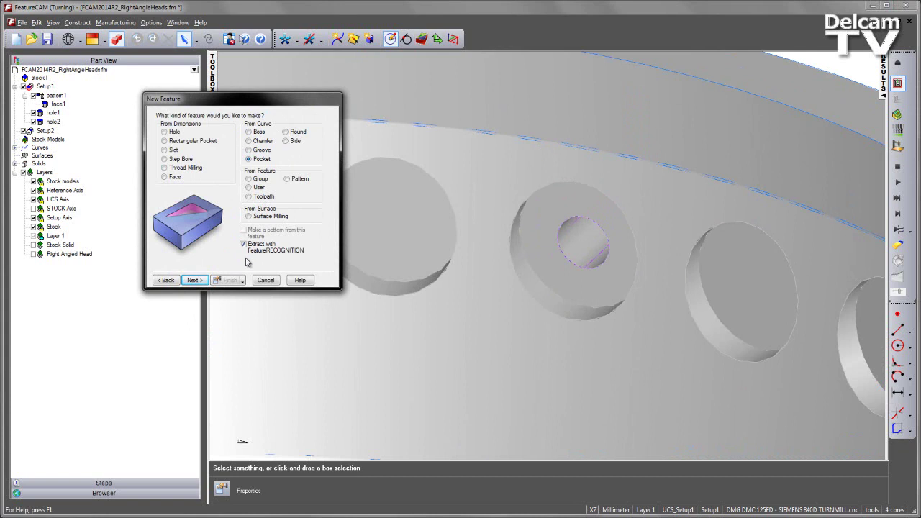
click(196, 281)
click(212, 231)
click(547, 269)
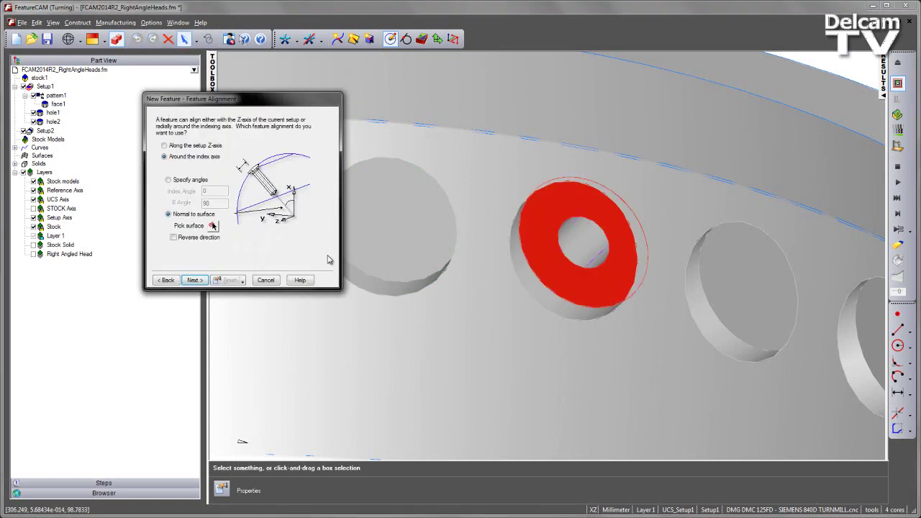
click(195, 281)
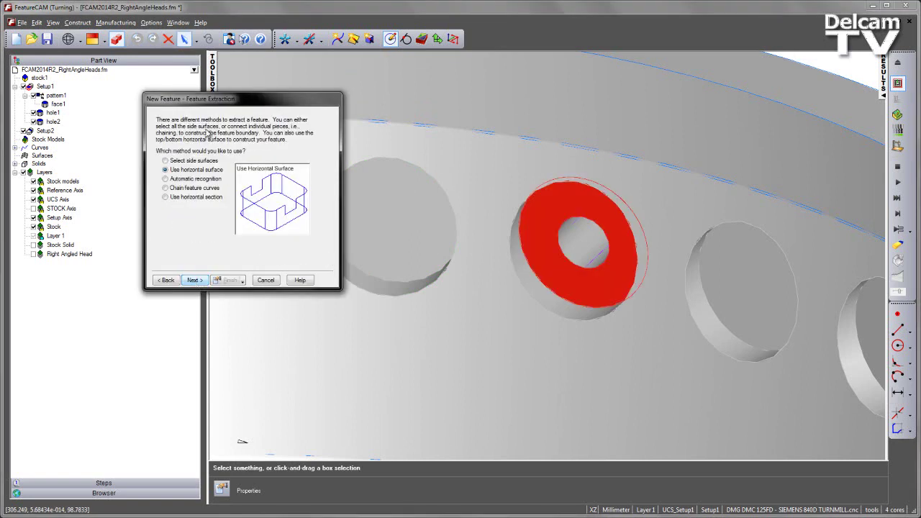
click(195, 281)
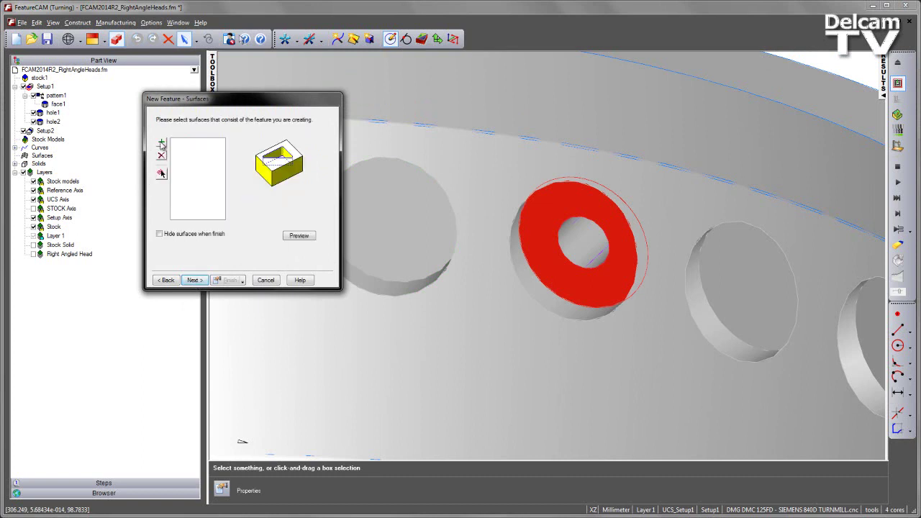
Add the ring face and outer side face as pocket surfaces, accepting default heights, dimensions and strategies
click(162, 143)
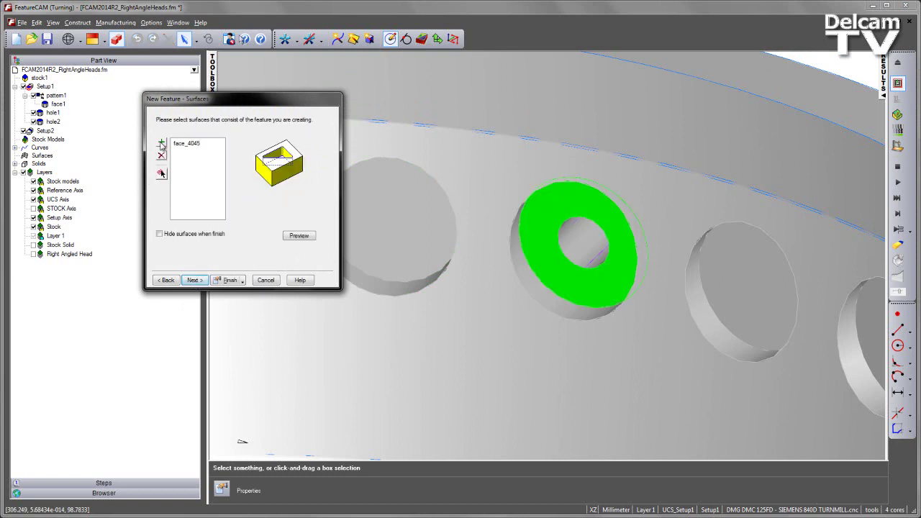
click(560, 309)
click(162, 143)
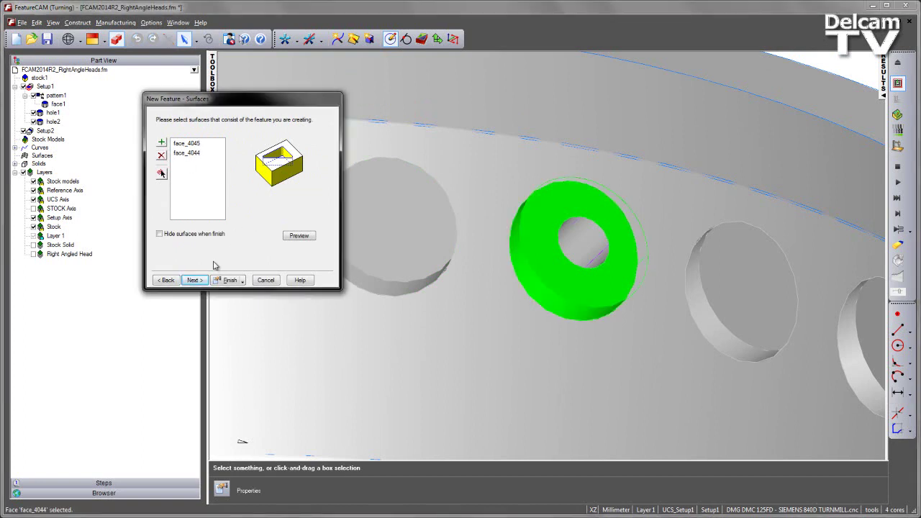
click(195, 281)
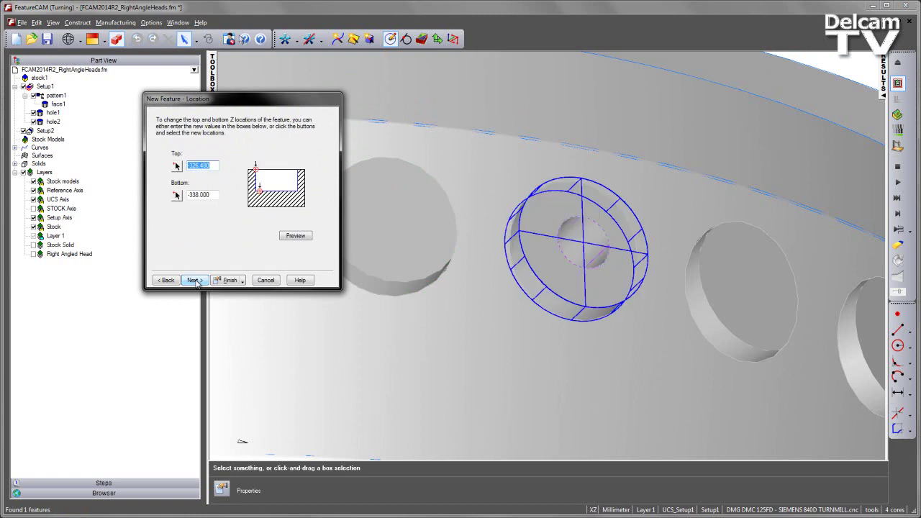
click(194, 281)
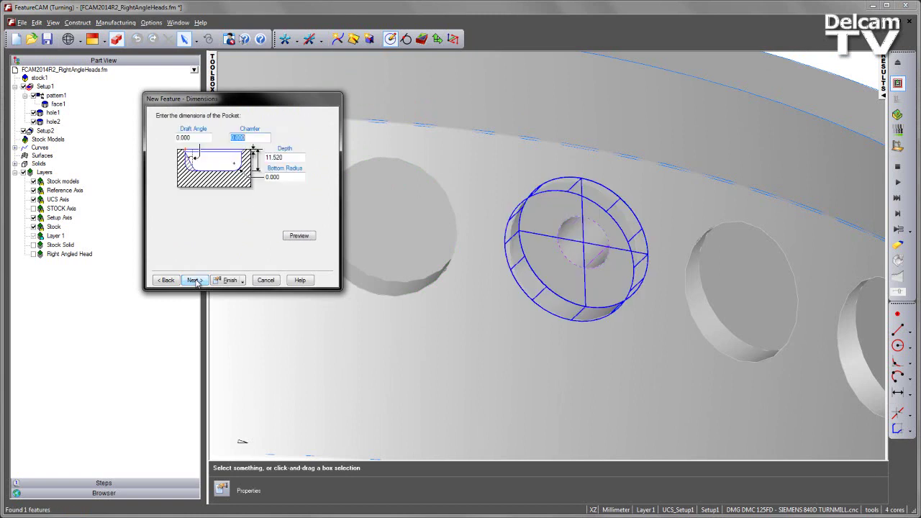
click(194, 280)
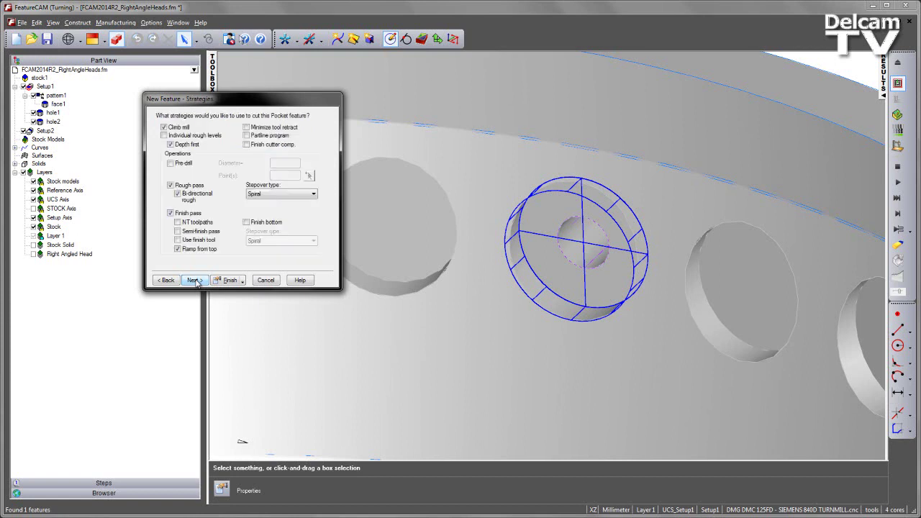
click(194, 281)
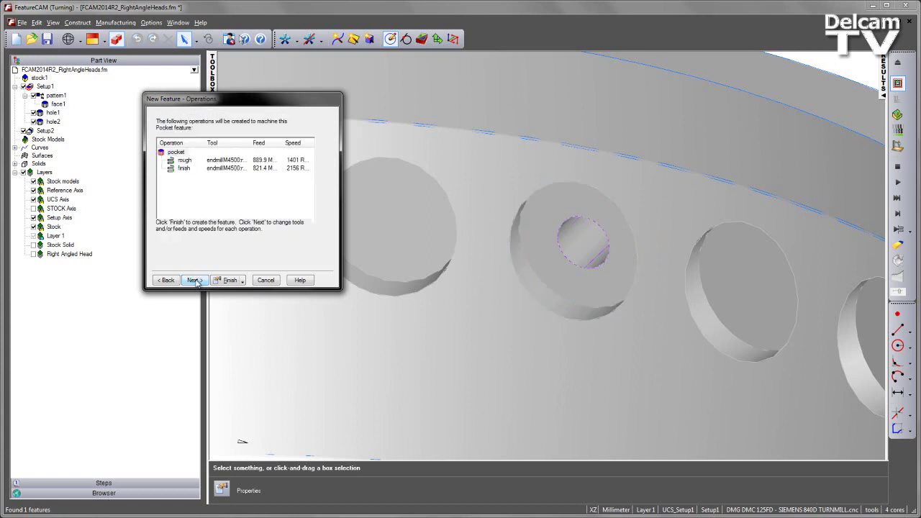
Rough pocket1 with the 32 mm endmillM3200:4reg tool found by a diameter search, then finish
click(194, 280)
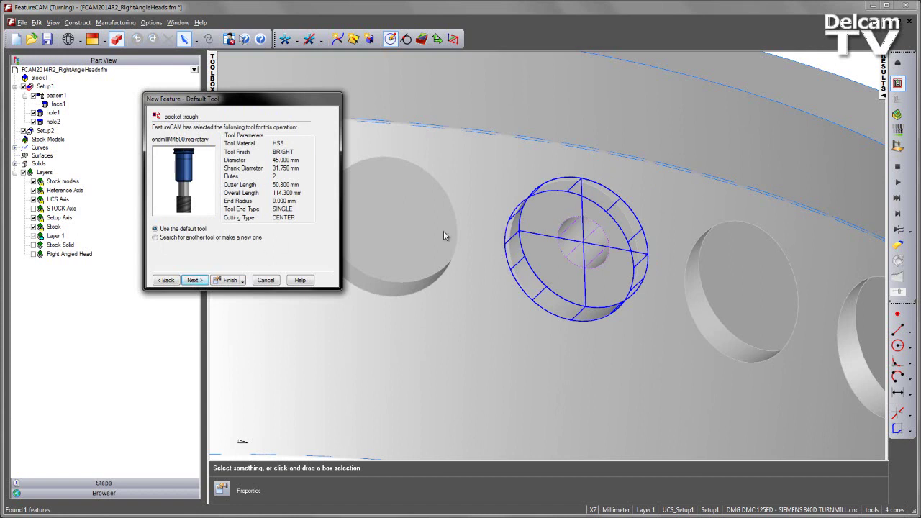
click(165, 238)
click(193, 280)
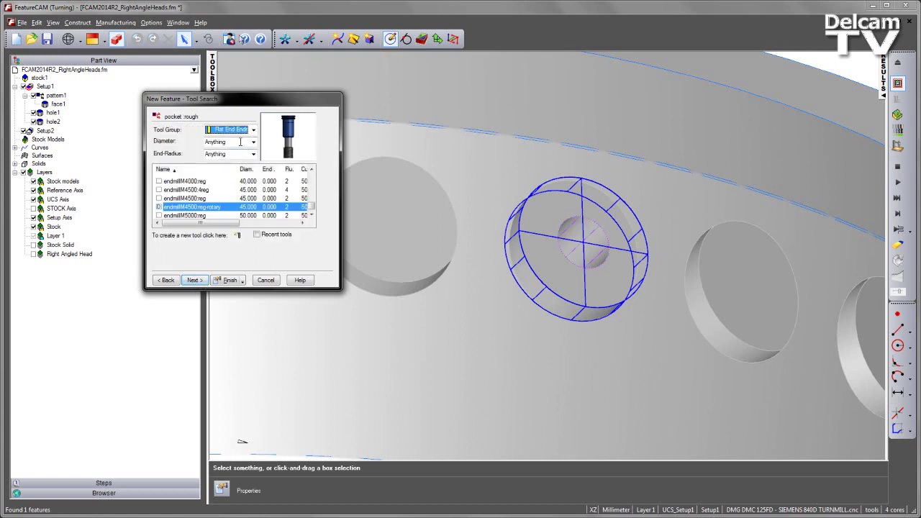
click(229, 142)
text(32)
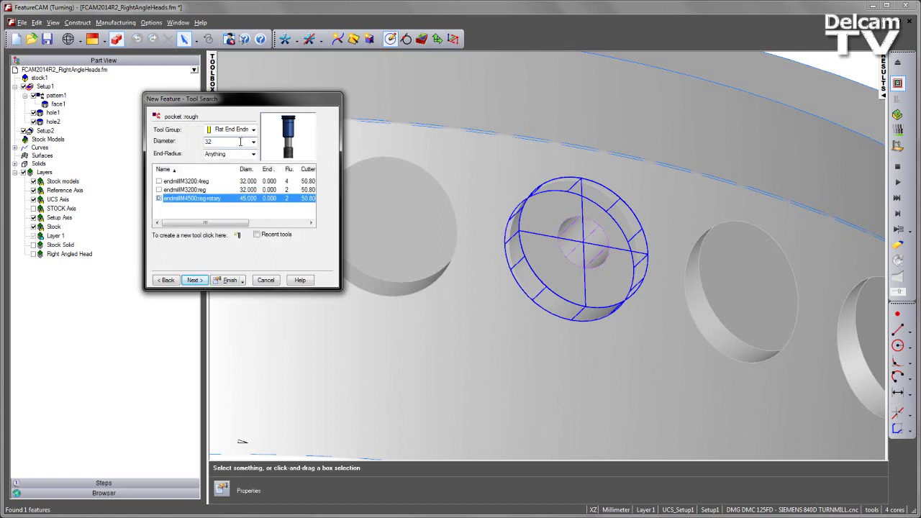
click(158, 181)
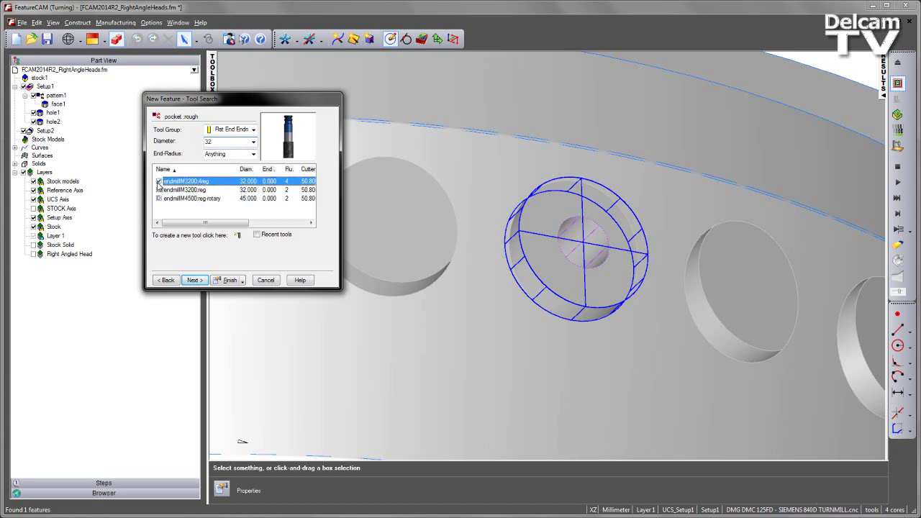
click(194, 280)
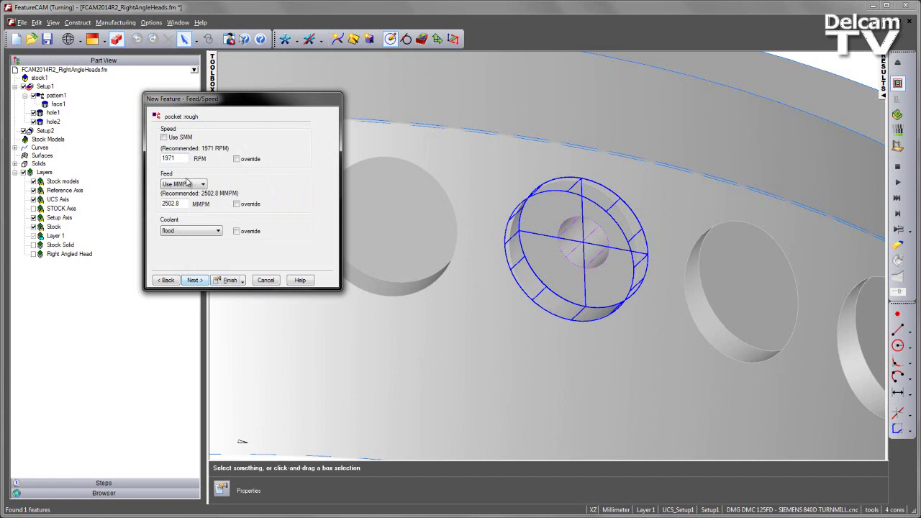
click(228, 281)
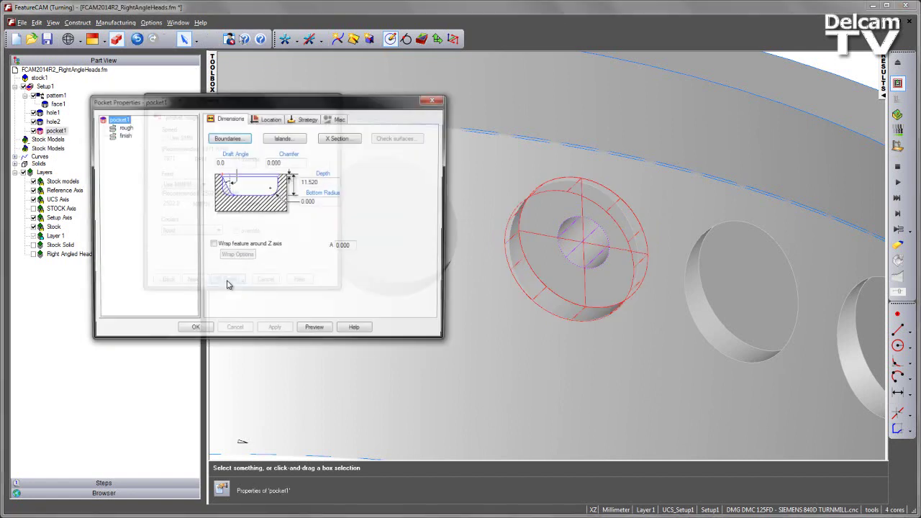
Close pocket1's properties and bring the whole ring into view
click(195, 331)
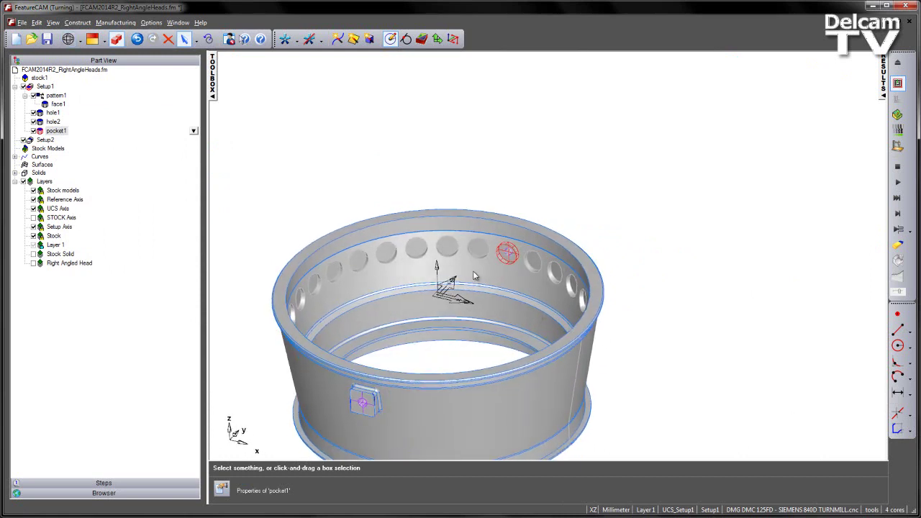
scroll(460, 258, up, 3)
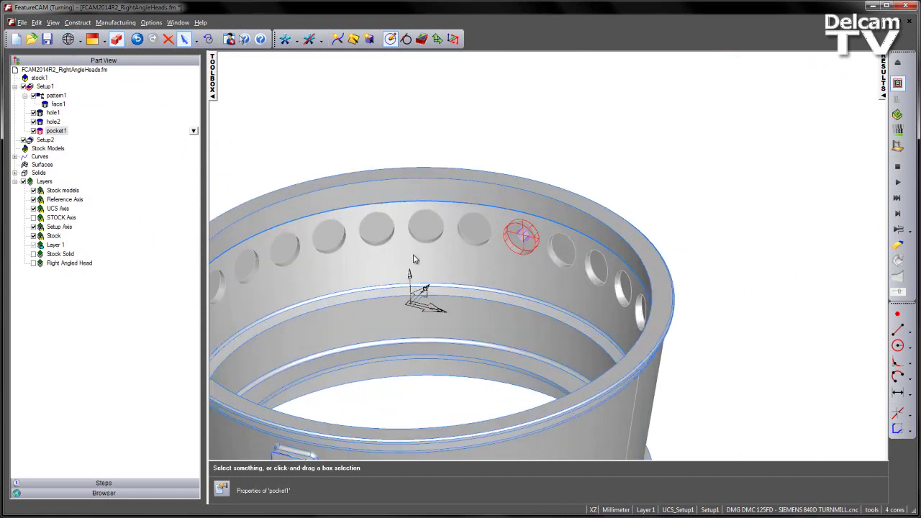
middle_drag(482, 286, 527, 260)
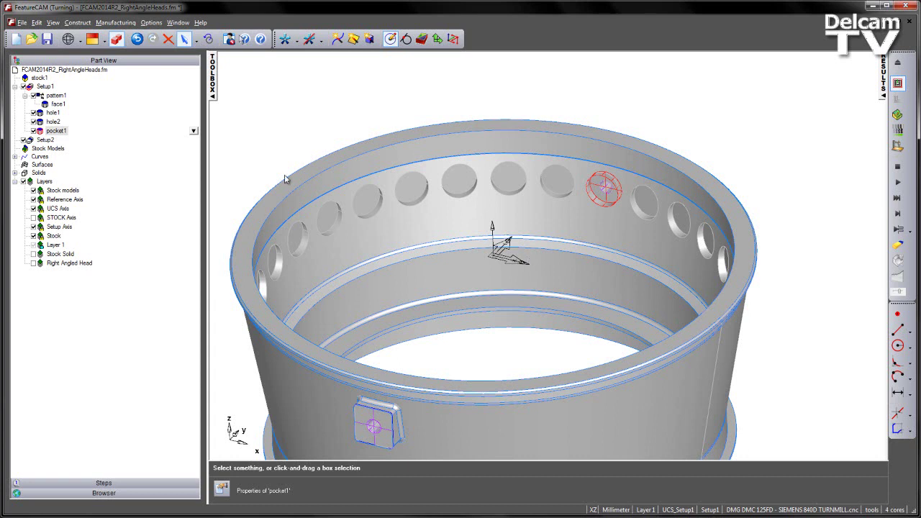
Turn on Setup1's option allowing features that need a right-angled tool holder
click(45, 86)
double_click(44, 86)
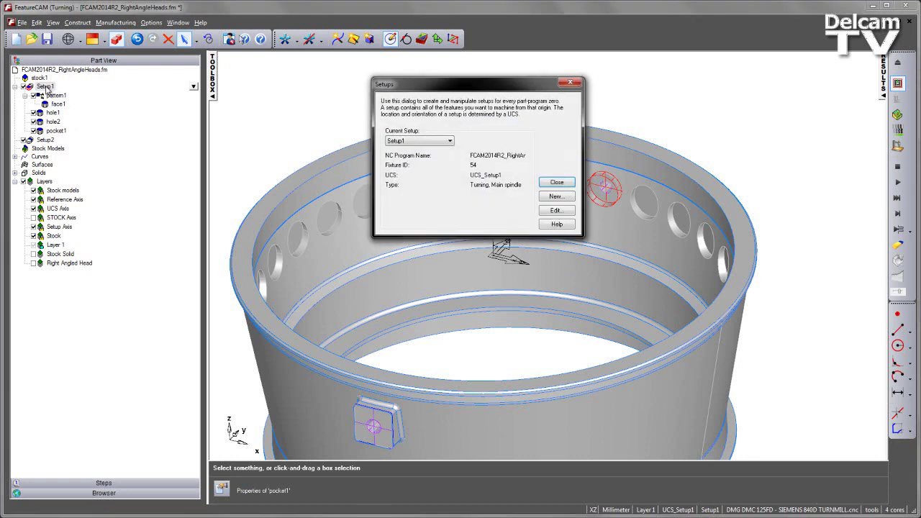
click(557, 209)
click(196, 267)
click(194, 267)
click(195, 267)
click(195, 267)
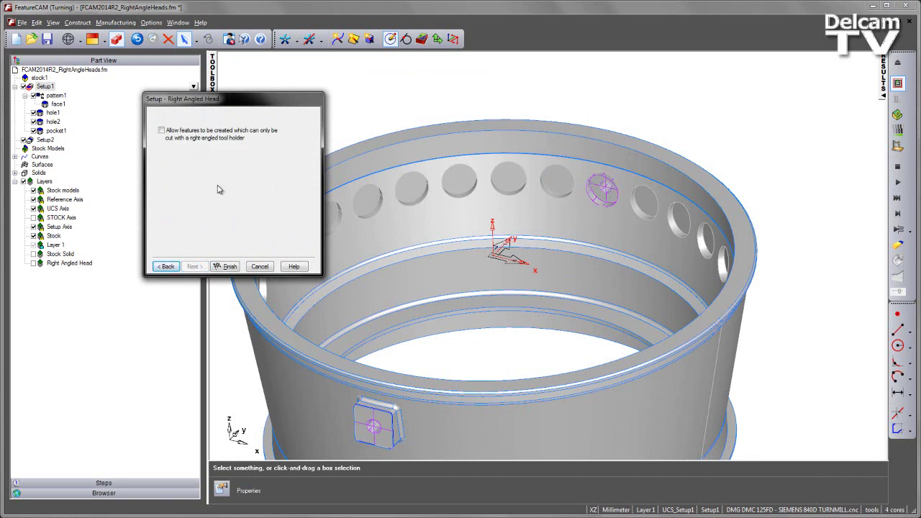
click(161, 132)
click(226, 268)
click(552, 183)
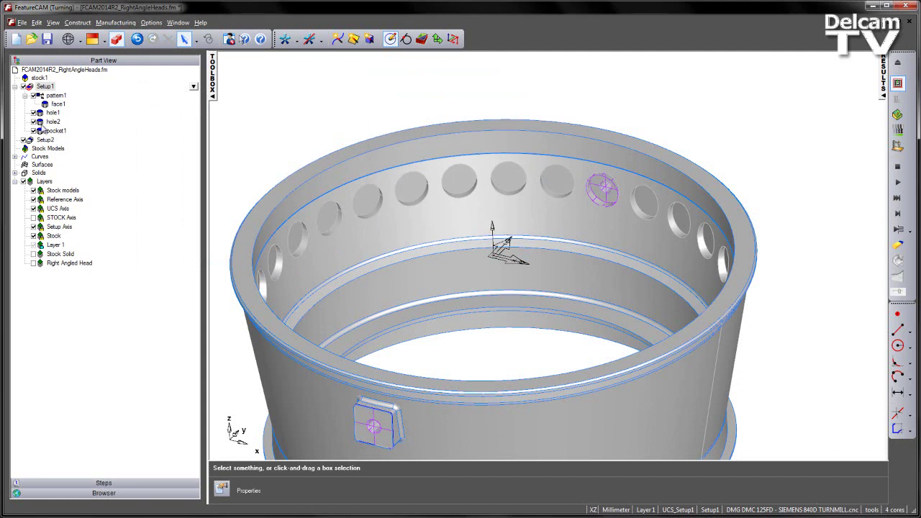
Close pocket1's properties and show the Right Angled Head layer with its 112.013 and 25.006 dimensions
double_click(57, 131)
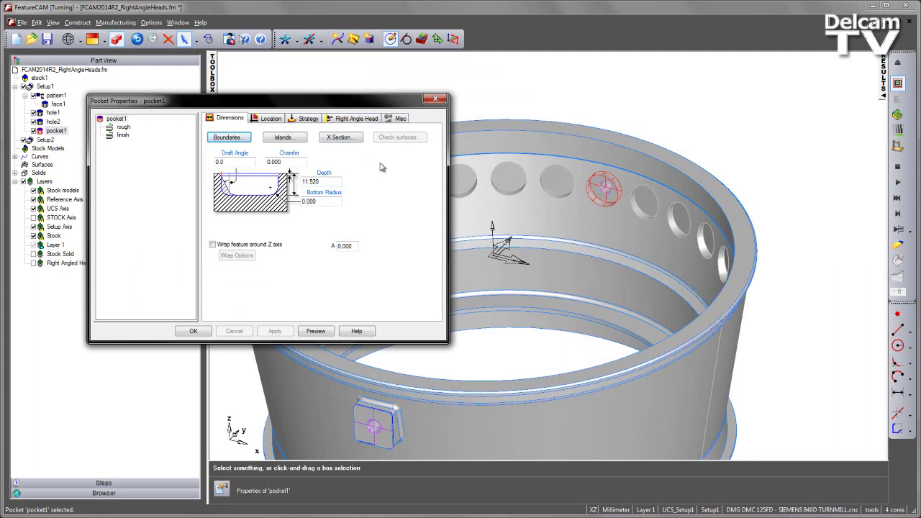
click(432, 100)
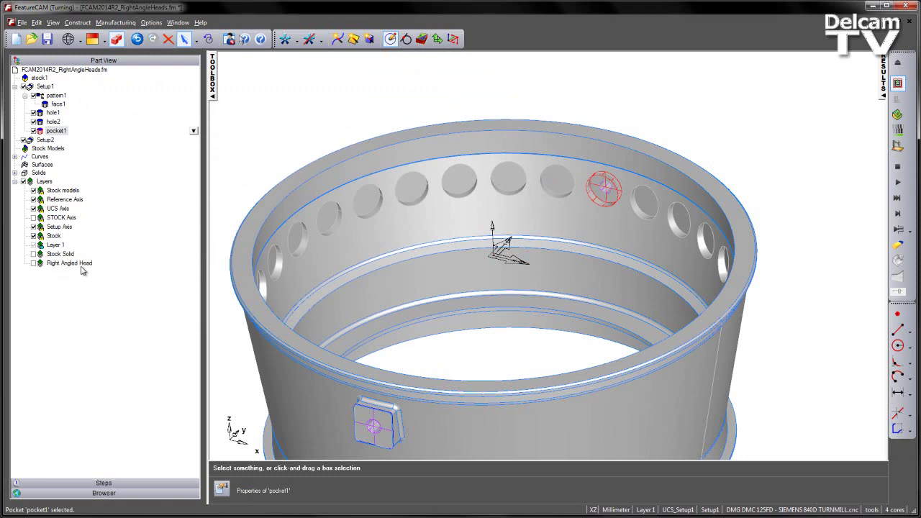
click(33, 263)
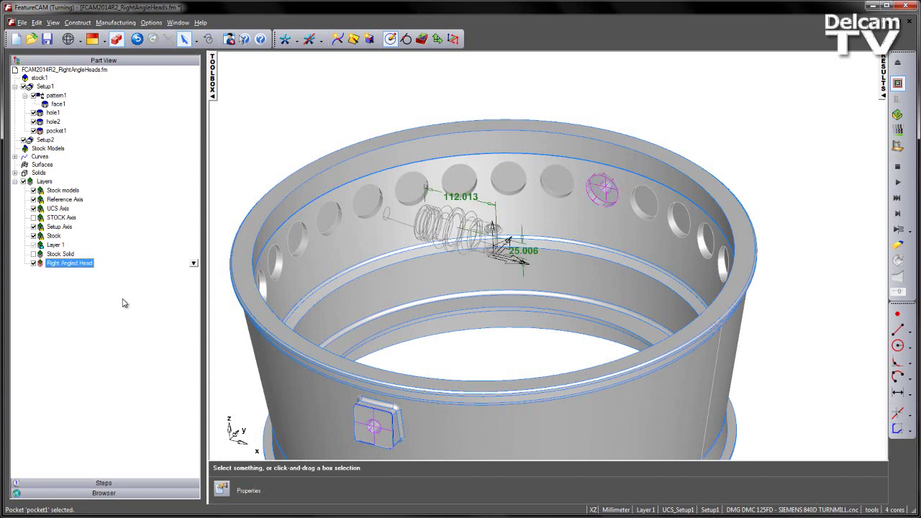
Make Right Angled Head the current layer, hide Layer 1 and remove the stock1 ring from view
click(41, 263)
click(33, 246)
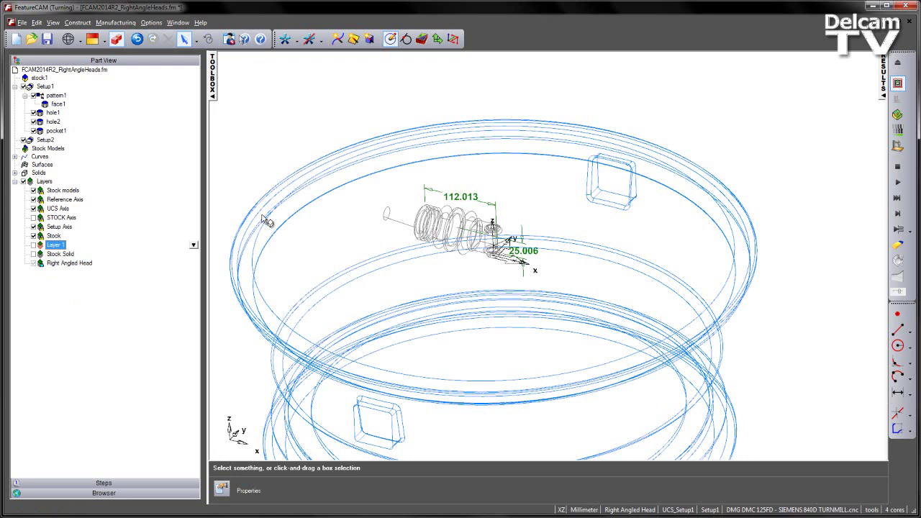
click(284, 204)
key(Delete)
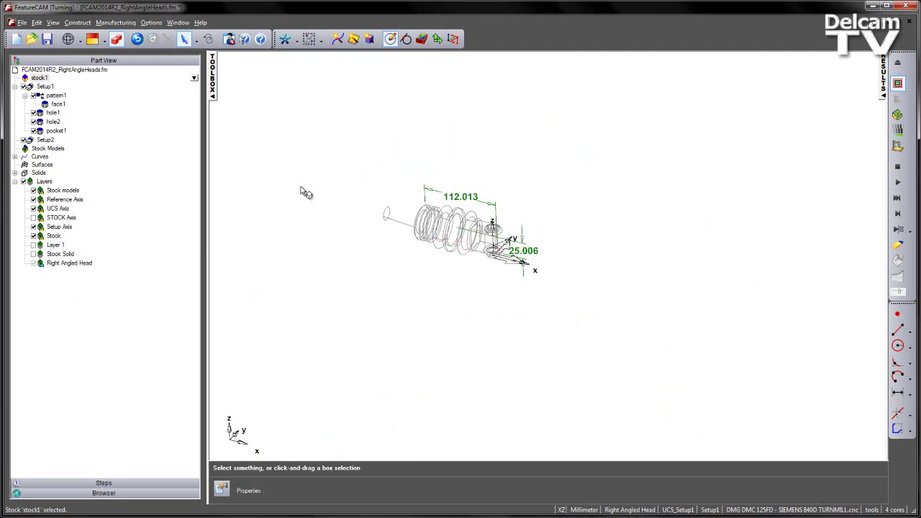
View the head shaded from the front, zoomed in, with the STOCK Axis layer shown
click(117, 38)
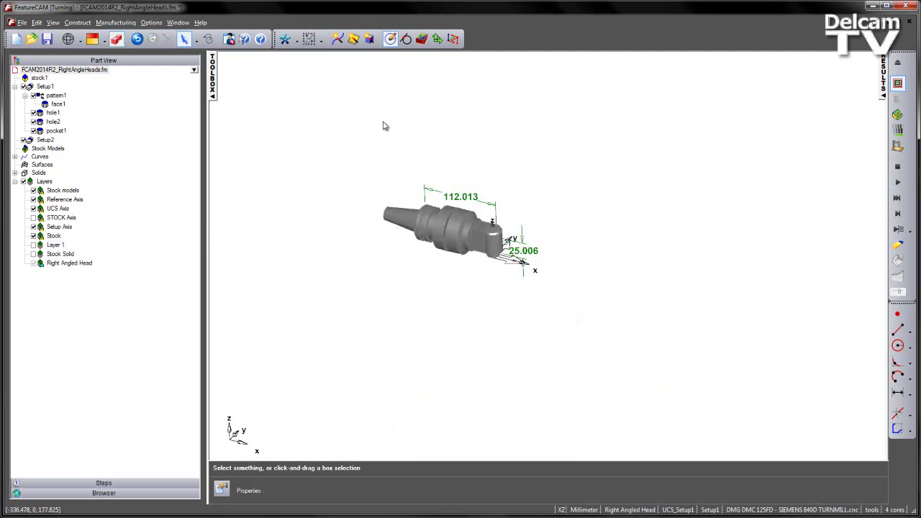
key(f)
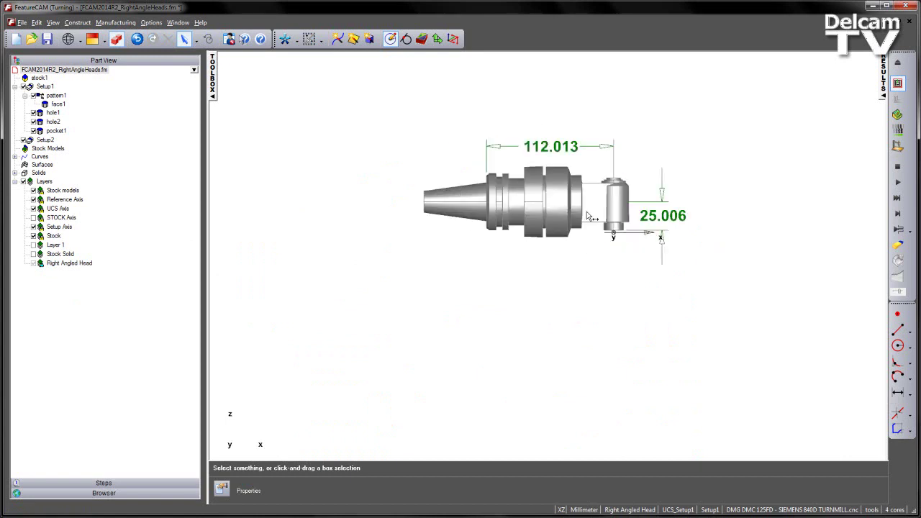
scroll(564, 103, up, 3)
scroll(565, 205, up, 2)
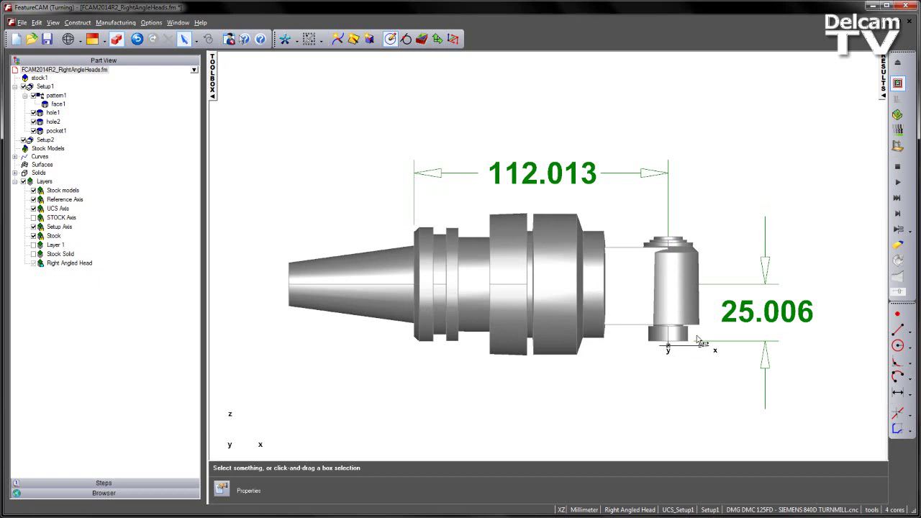
click(33, 218)
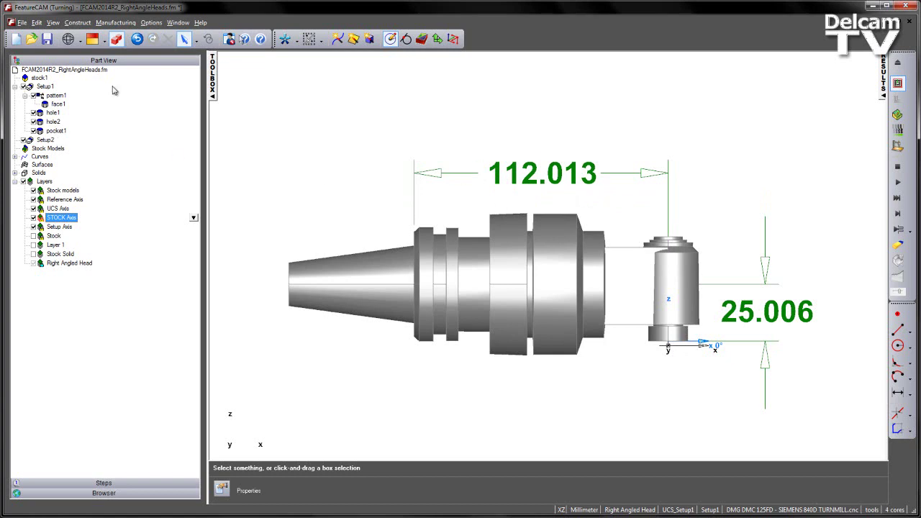
Copy the rough operation's end mill as a new tool named endmillM3200.4reg_RAH and apply it
double_click(57, 131)
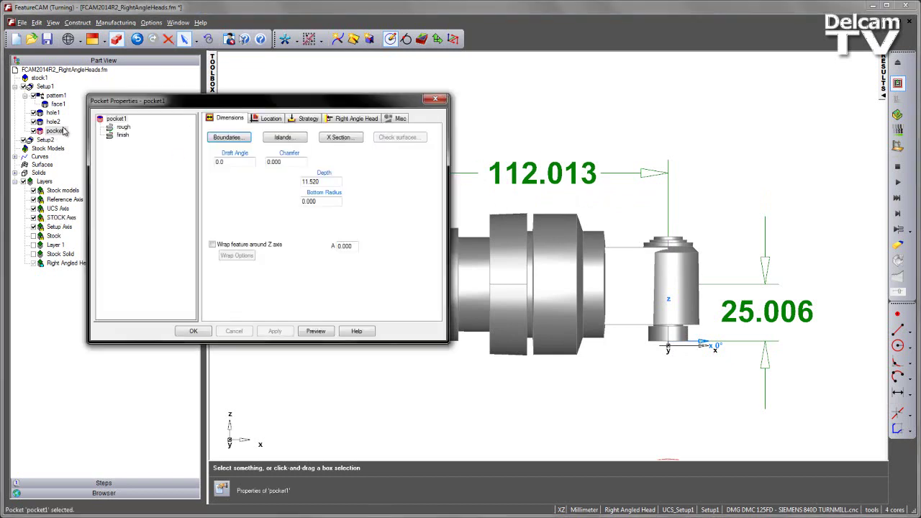
click(123, 127)
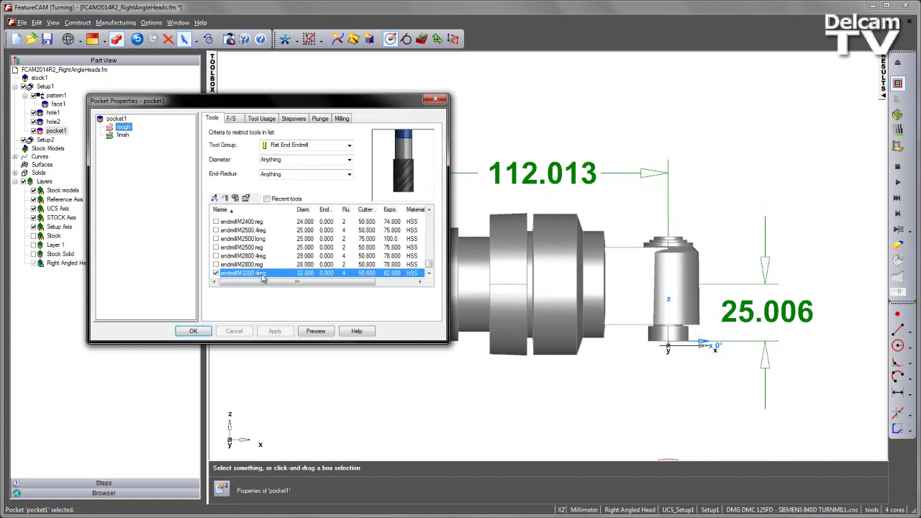
click(225, 199)
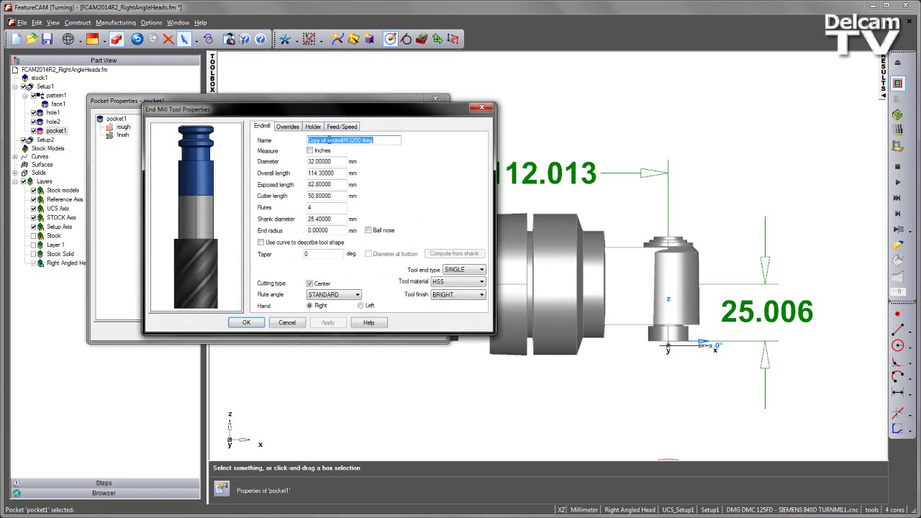
drag(328, 140, 308, 140)
key(Delete)
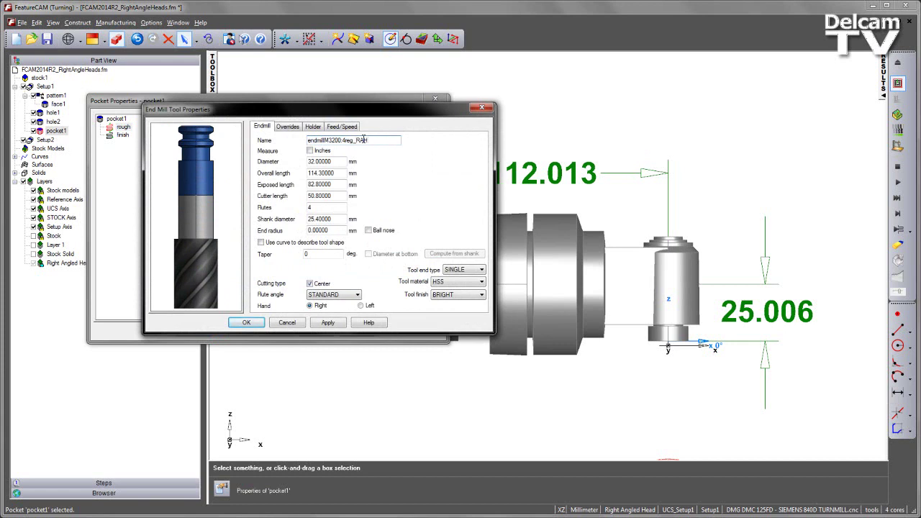
click(328, 322)
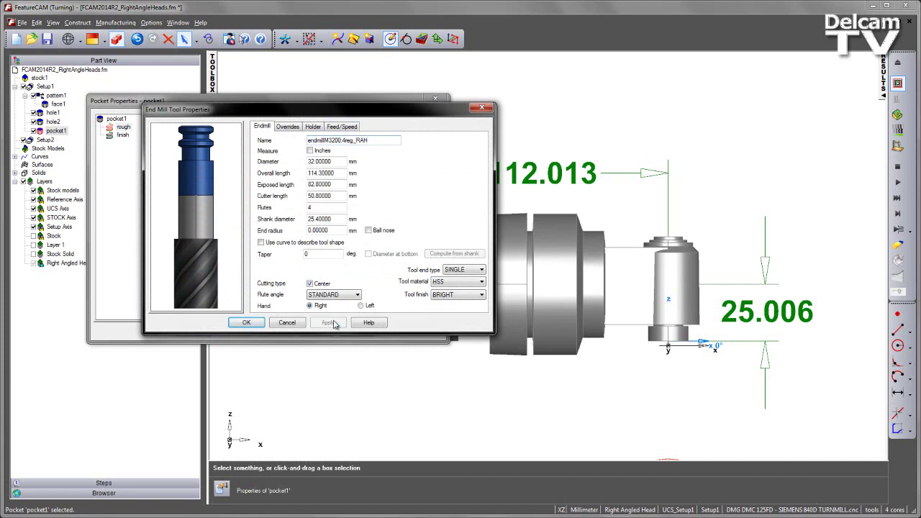
click(314, 127)
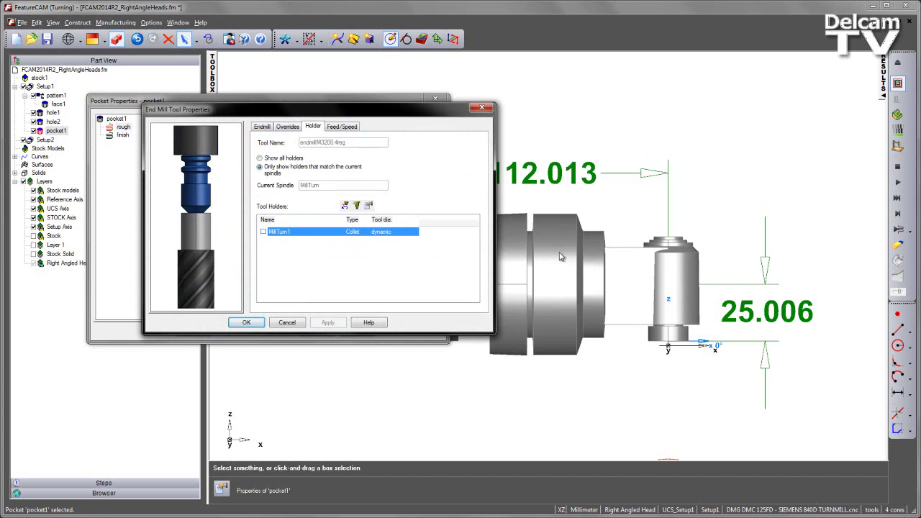
Create a millimetre tool holder named RAH shaped from the right_angled_head solid
click(357, 206)
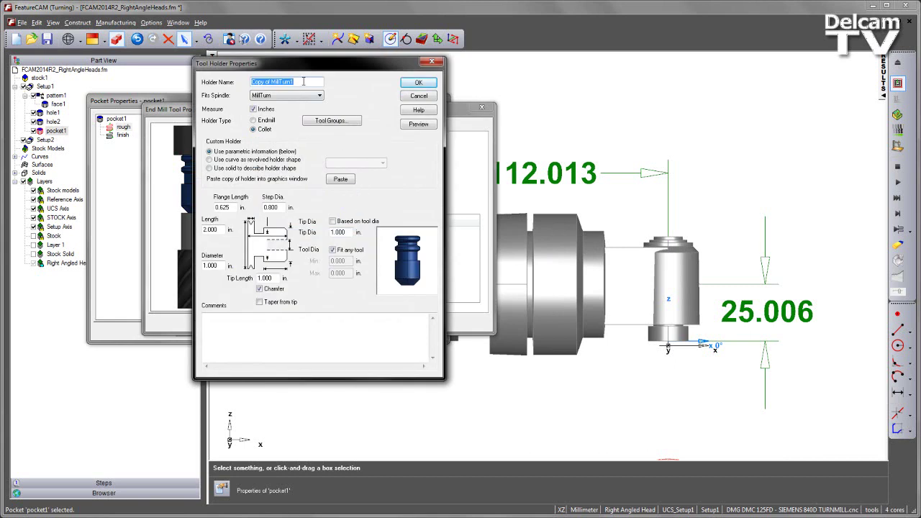
text(RAH)
key(Tab)
click(254, 108)
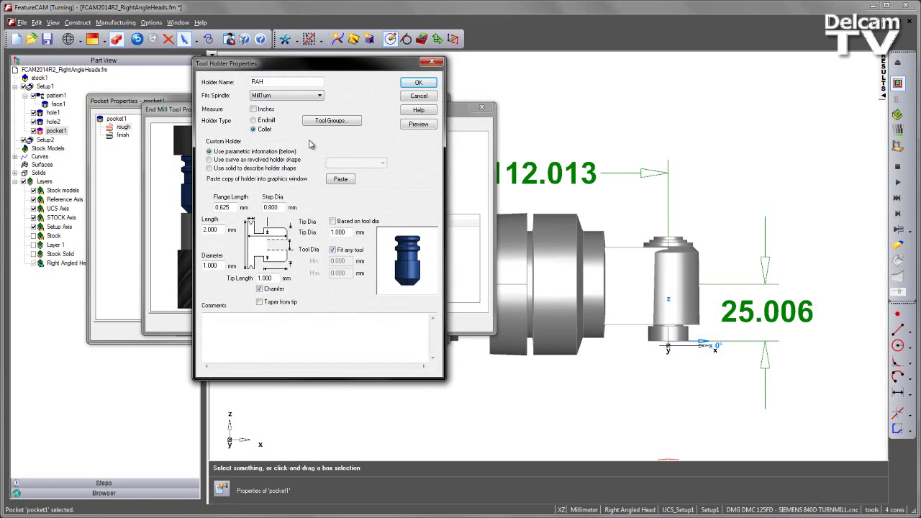
click(210, 169)
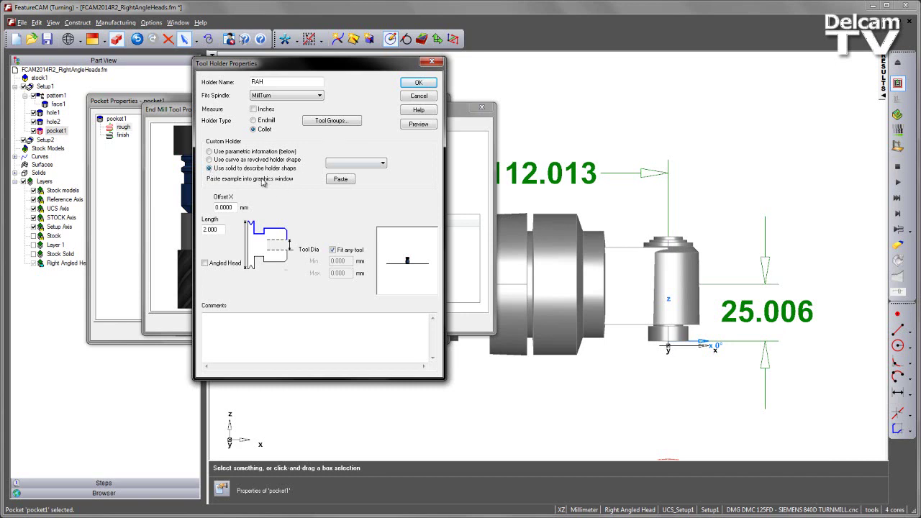
click(384, 166)
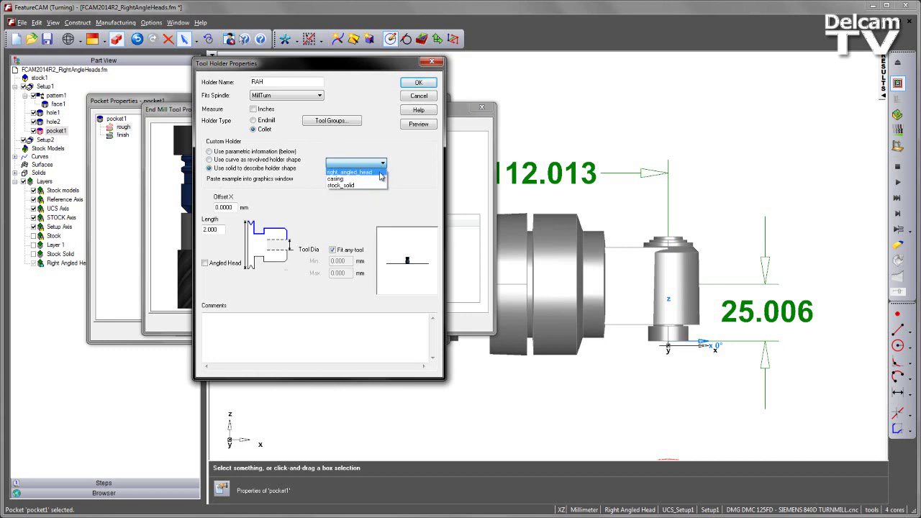
click(353, 172)
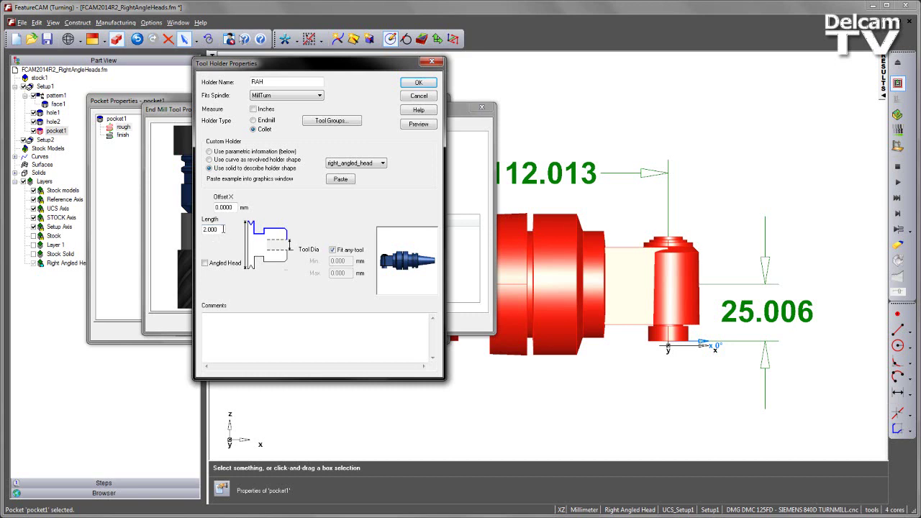
Give the RAH holder offset 25, length 112 and Angled Head enabled, then save it
double_click(234, 208)
text(25)
key(Tab)
text(1)
click(205, 264)
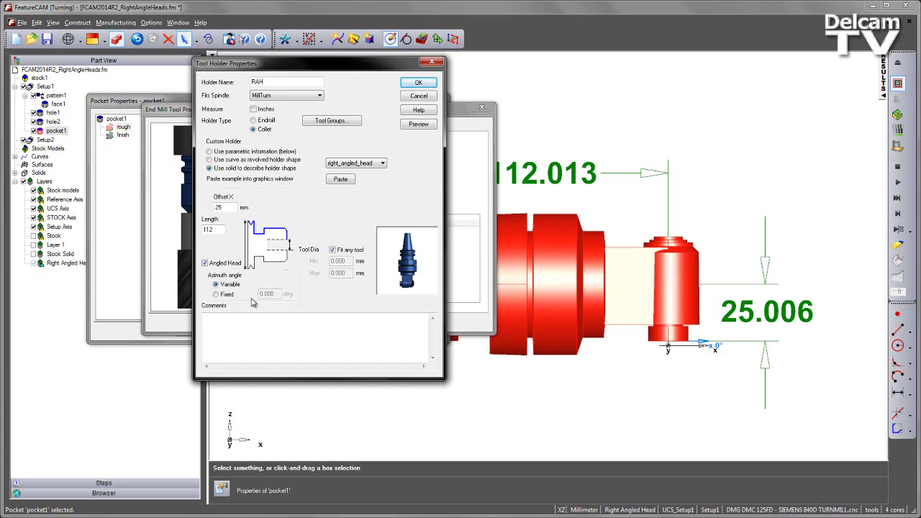
click(419, 83)
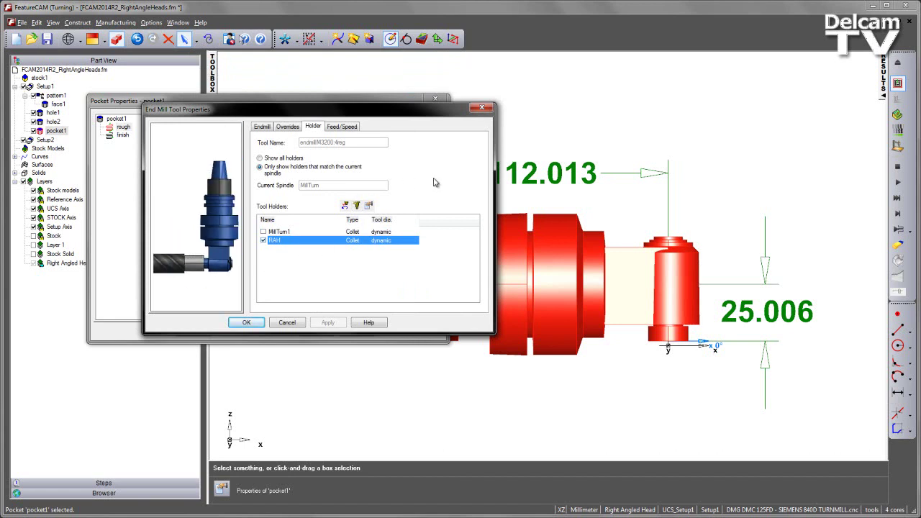
Confirm the new end mill and set it as the rough operation's override tool
click(252, 324)
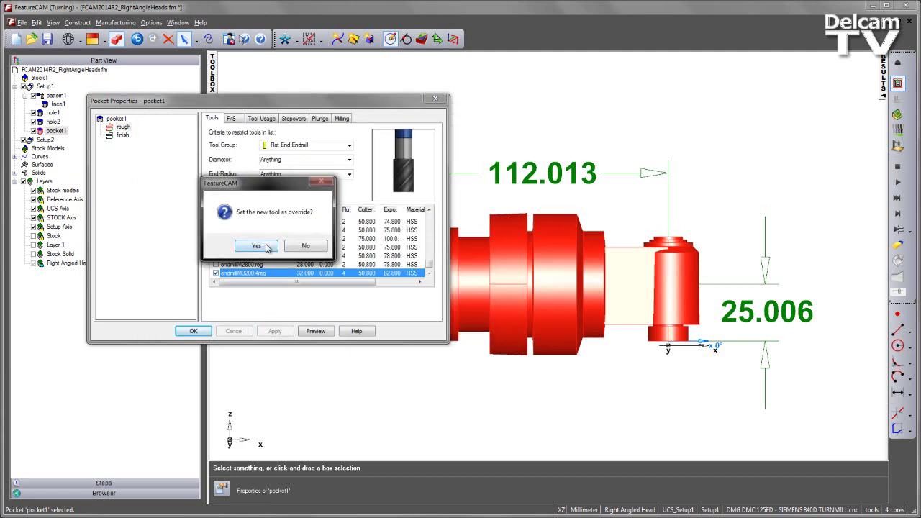
click(257, 247)
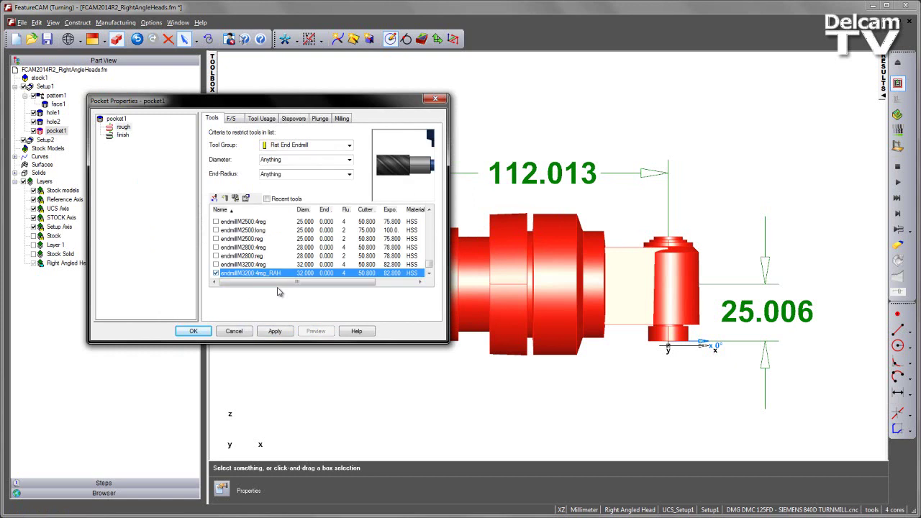
click(116, 118)
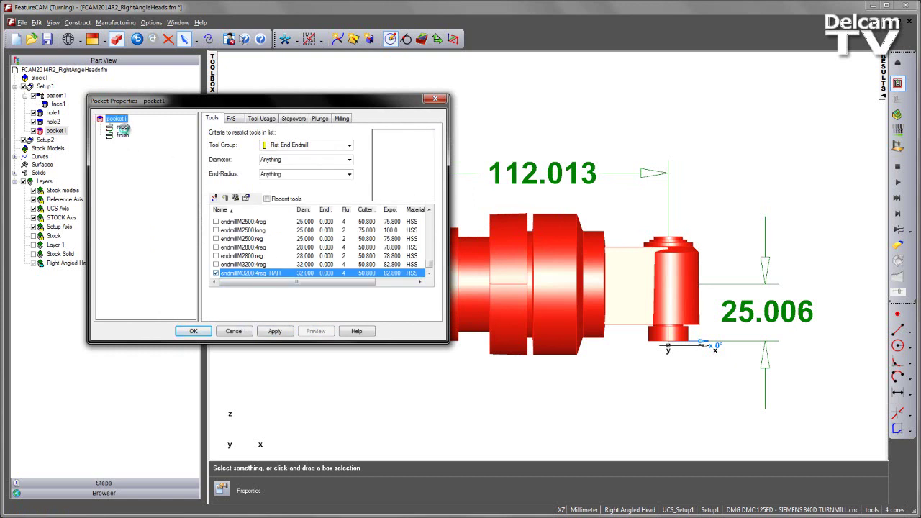
click(123, 127)
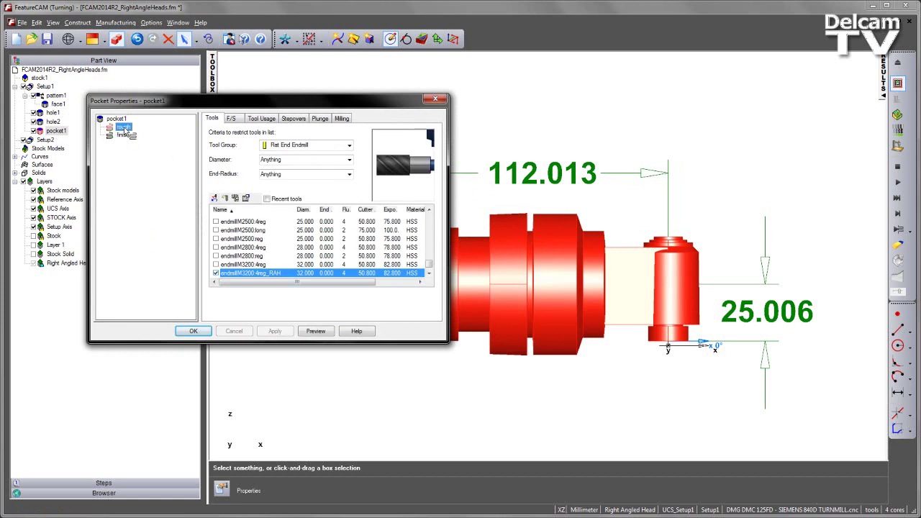
click(117, 119)
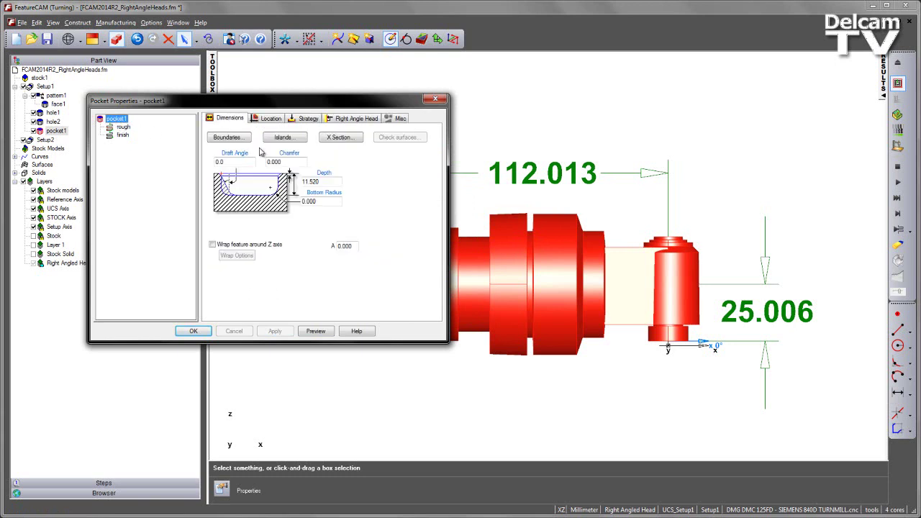
Enable the right angle head on pocket1 with feature location on the ID, apply and close
click(360, 119)
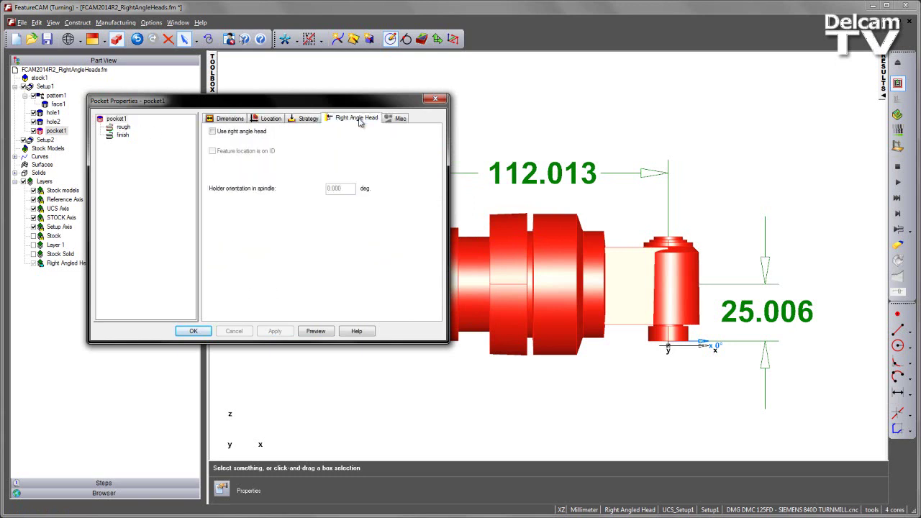
click(213, 132)
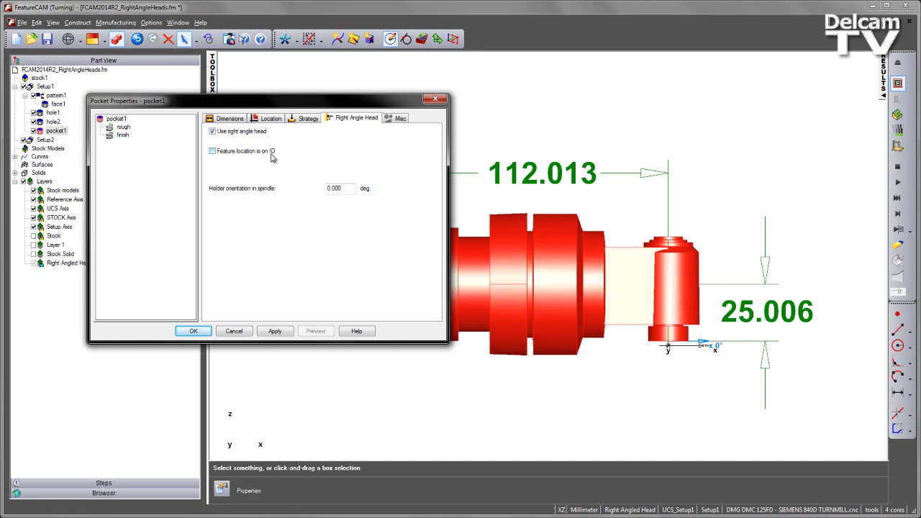
click(213, 153)
click(275, 332)
click(194, 332)
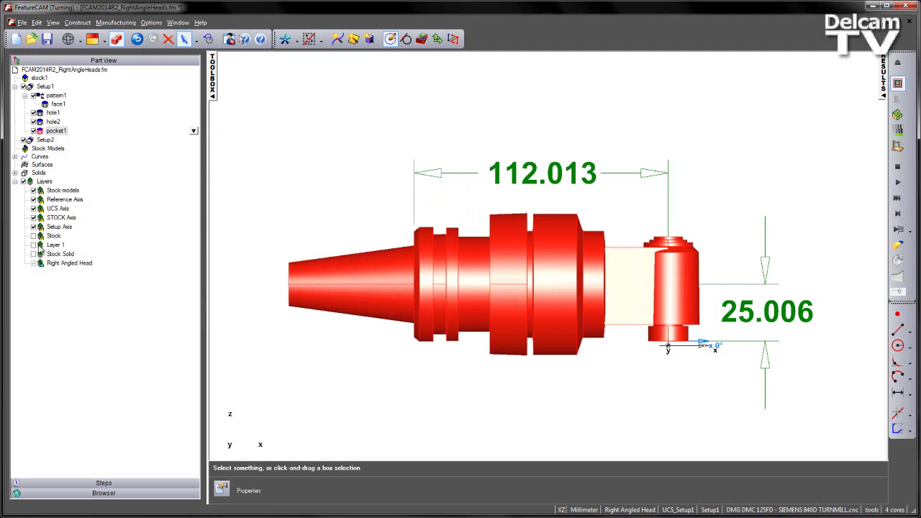
Hide the Right Angled Head and STOCK Axis layers, viewing the ring isometrically
click(42, 246)
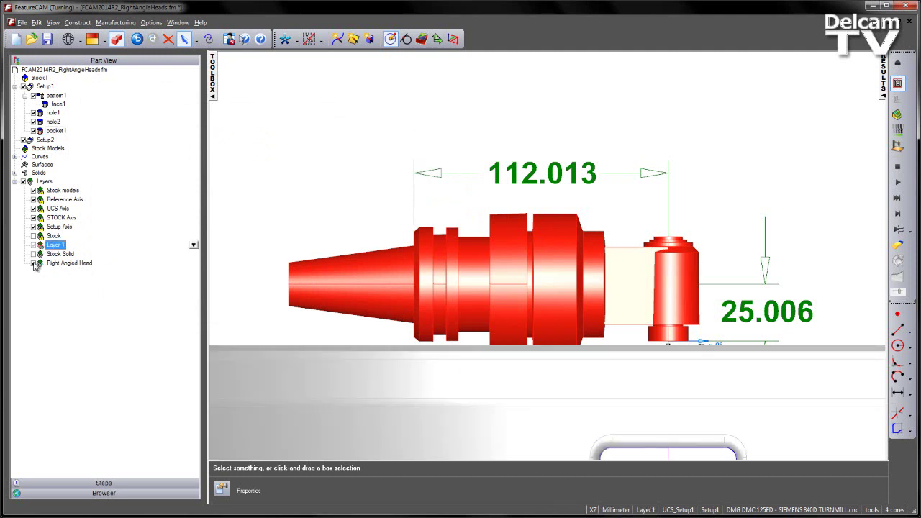
click(33, 263)
scroll(531, 226, down, 5)
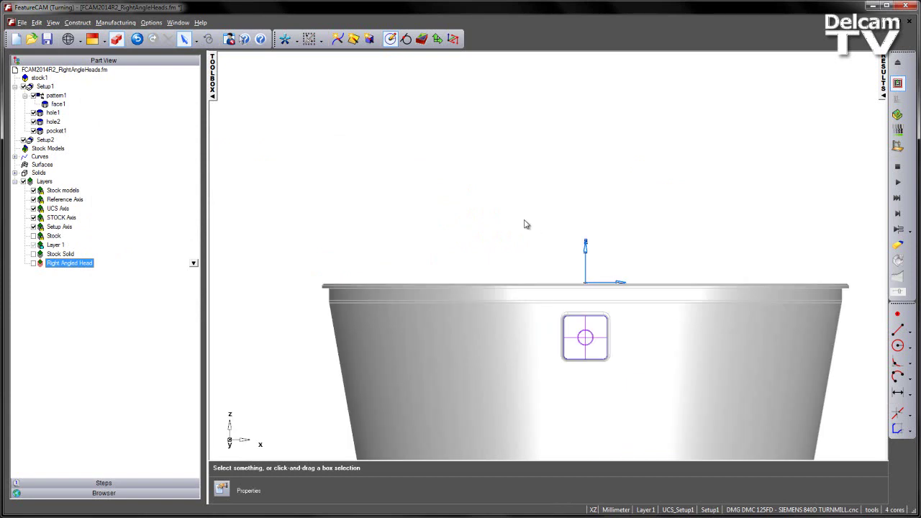
click(34, 217)
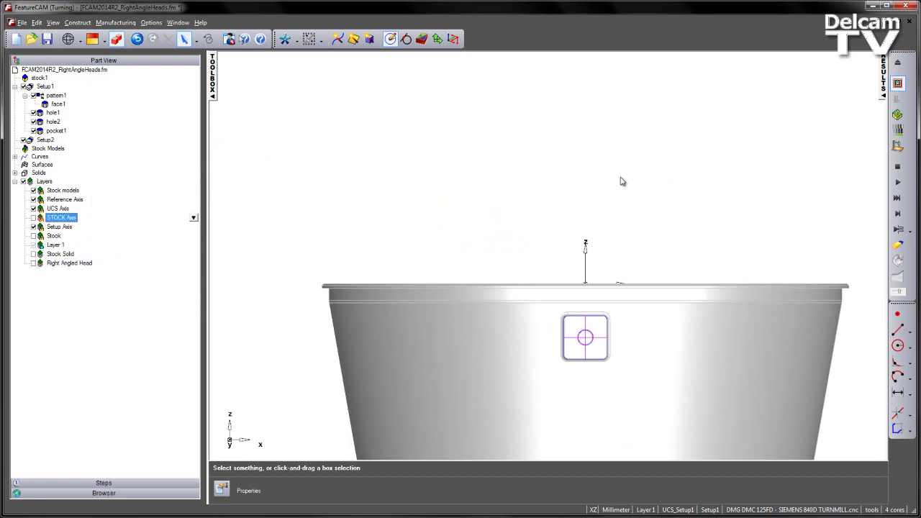
middle_drag(623, 187, 554, 310)
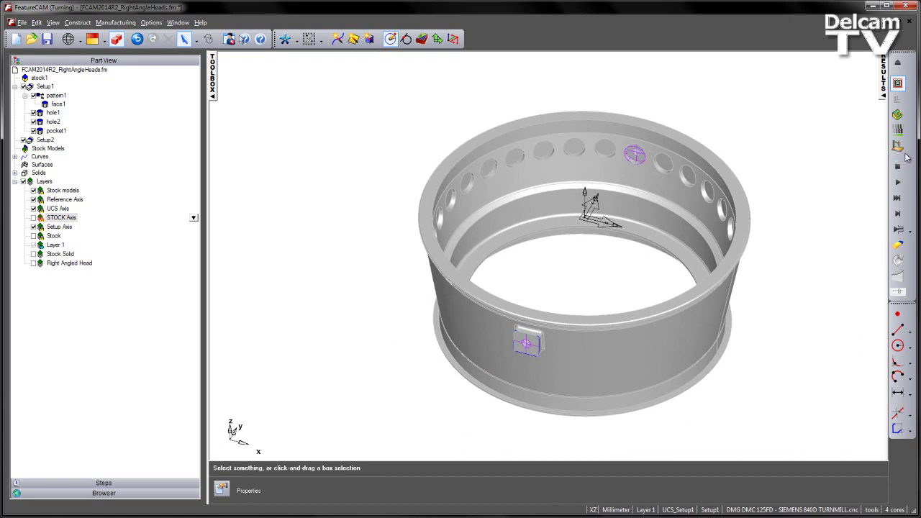
scroll(787, 232, up, 5)
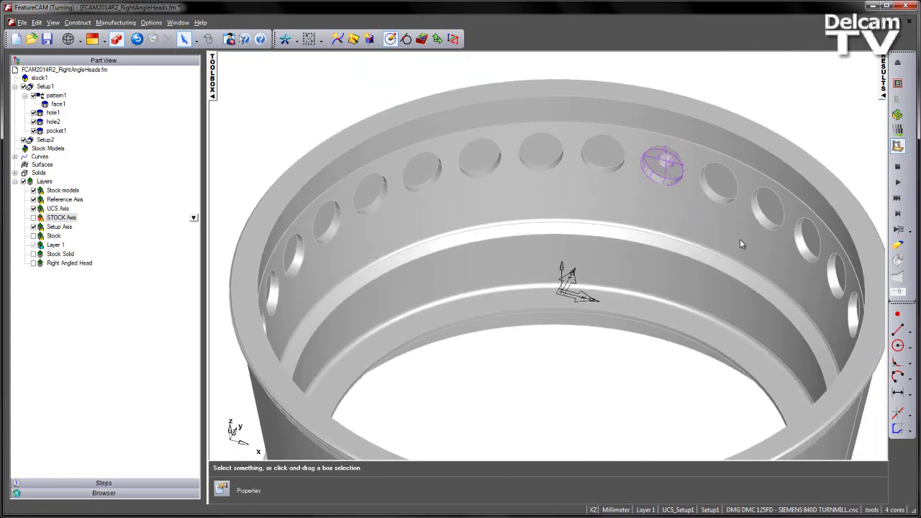
Run the full 3D machine simulation of the right-angled head in the ring, then eject it
click(900, 213)
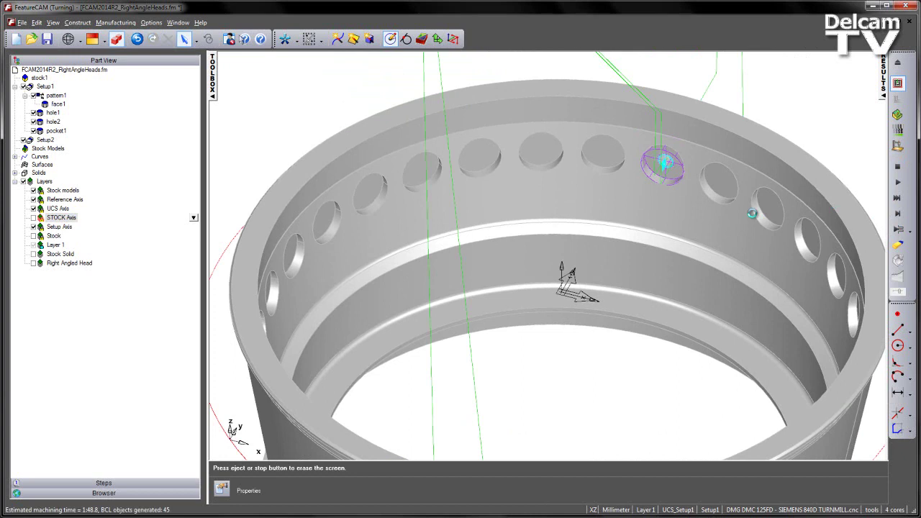
scroll(752, 219, down, 4)
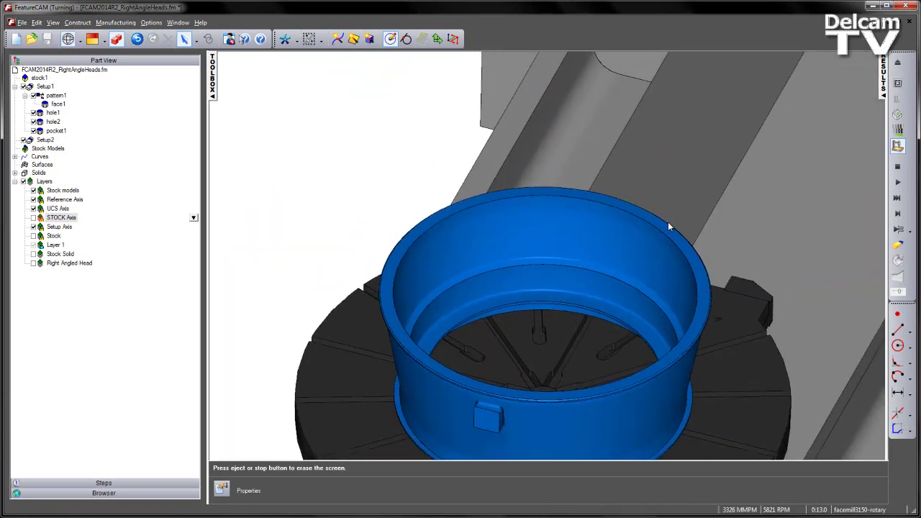
scroll(668, 227, down, 3)
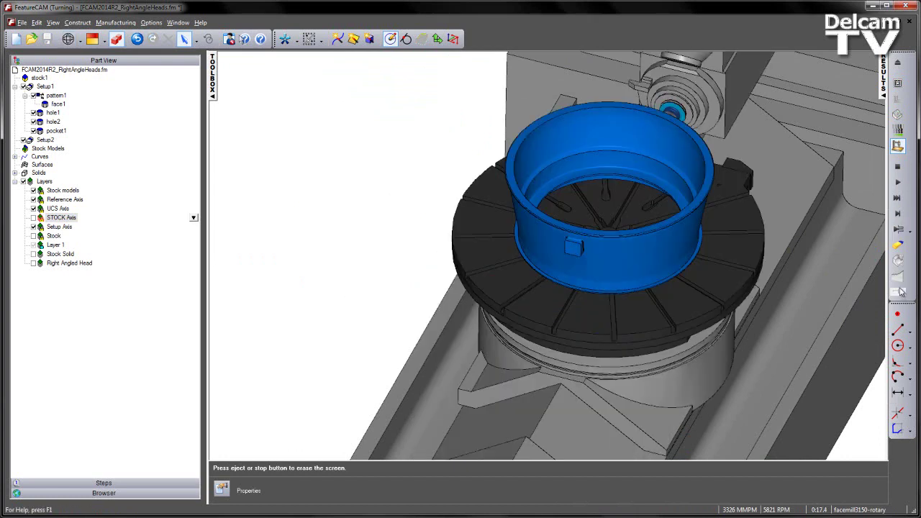
click(899, 230)
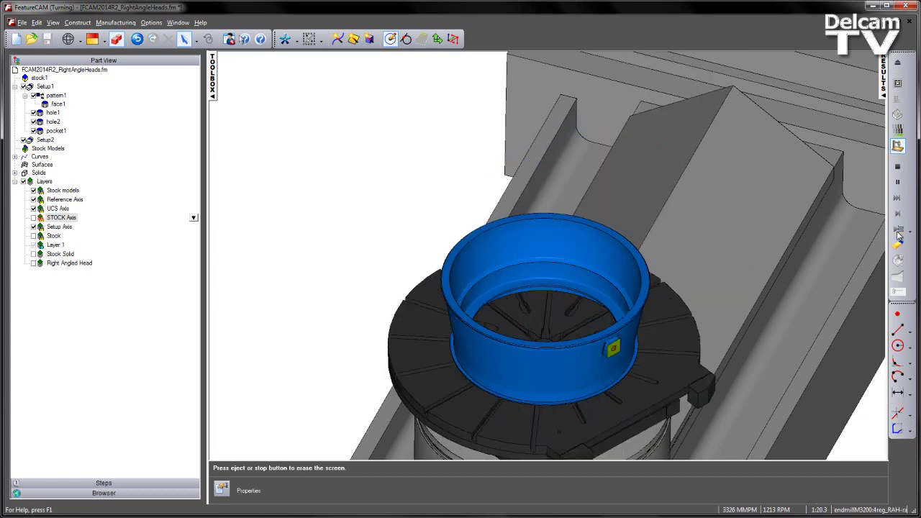
middle_drag(827, 252, 677, 293)
scroll(676, 289, up, 8)
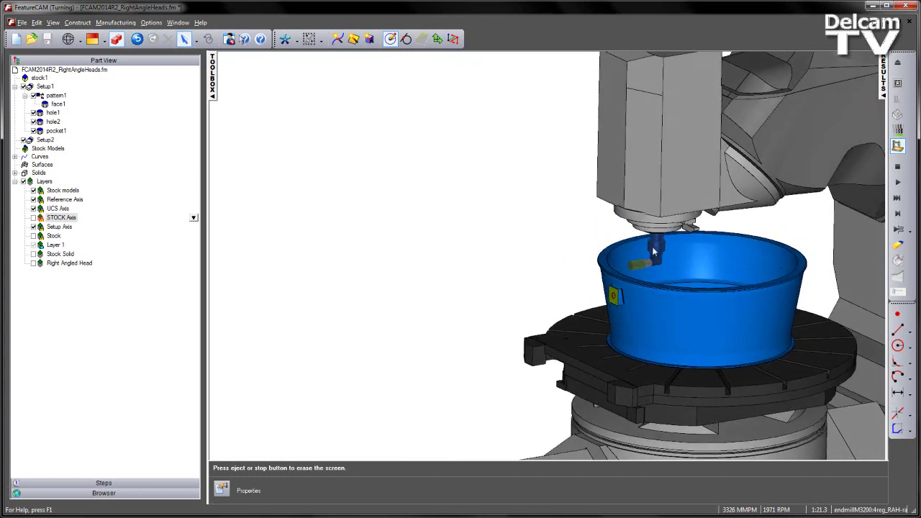
scroll(579, 217, down, 6)
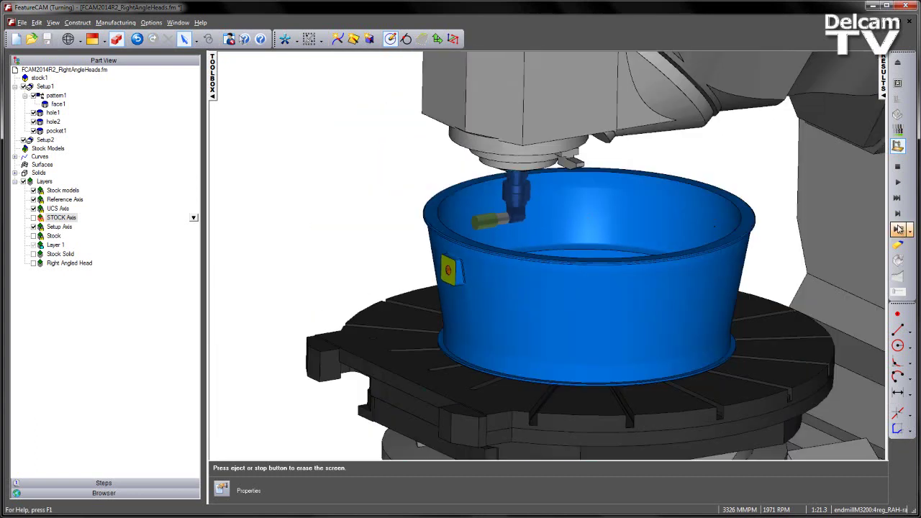
click(898, 183)
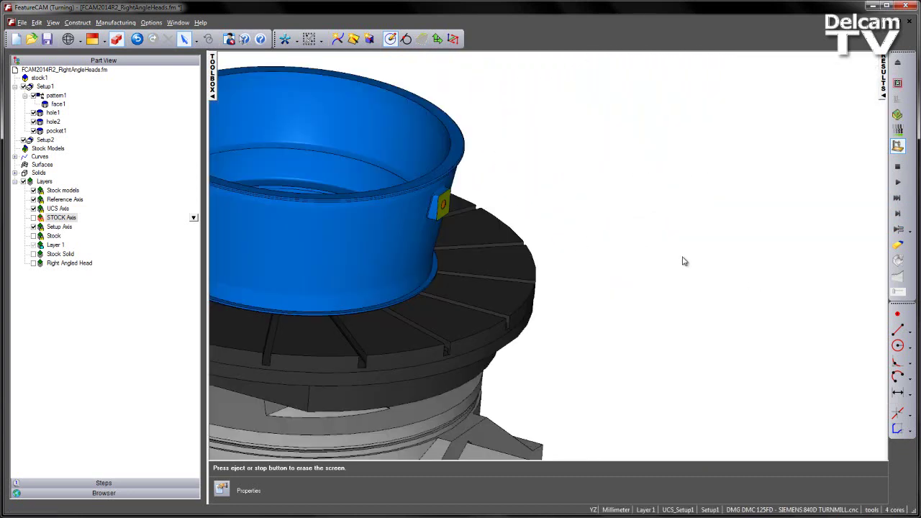
middle_drag(646, 244, 773, 269)
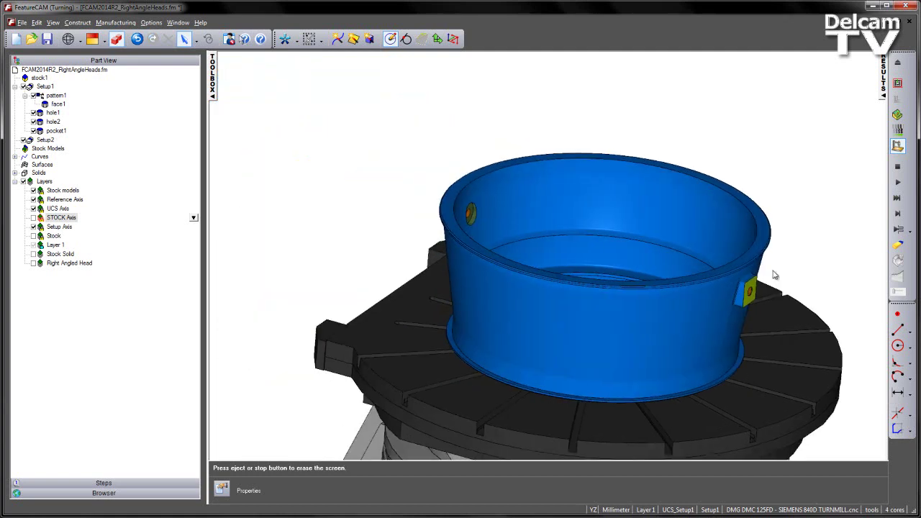
click(898, 167)
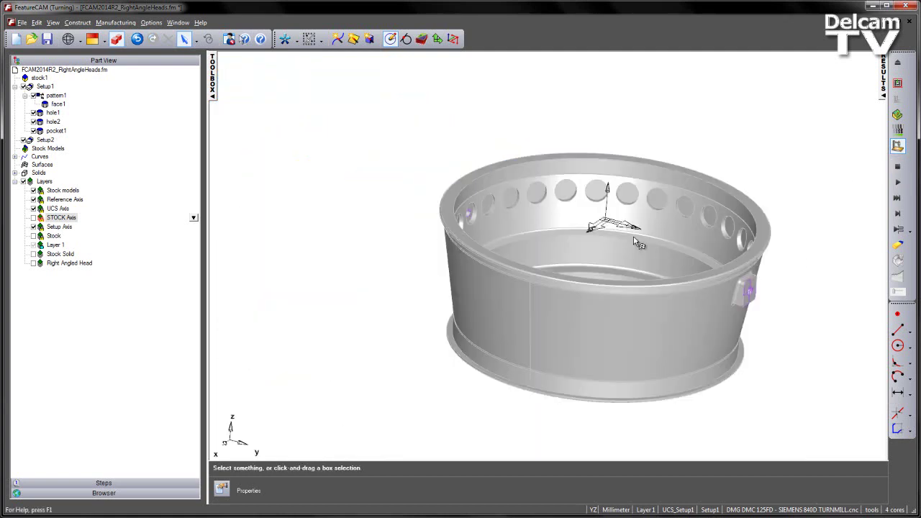
Start a new turn/mill Pattern feature with pocket1 selected as its base
middle_drag(659, 247, 573, 165)
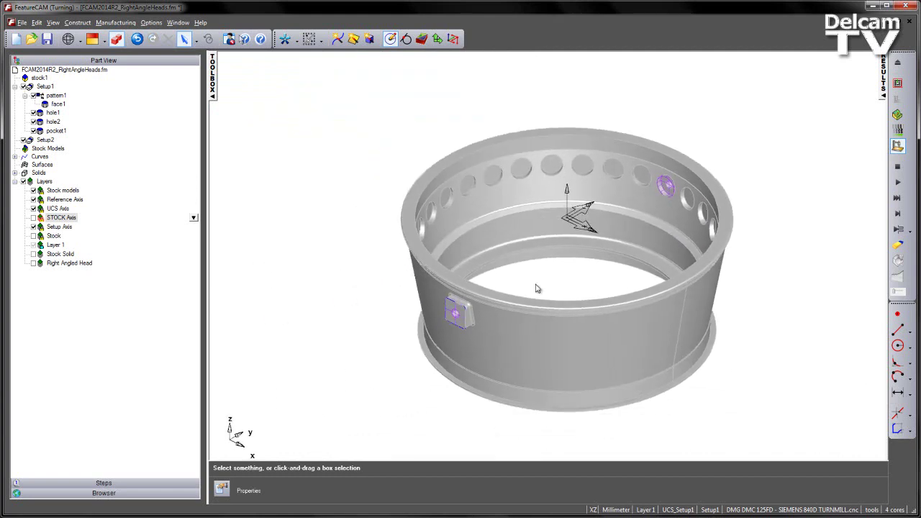
middle_drag(452, 187, 472, 196)
scroll(472, 196, up, 2)
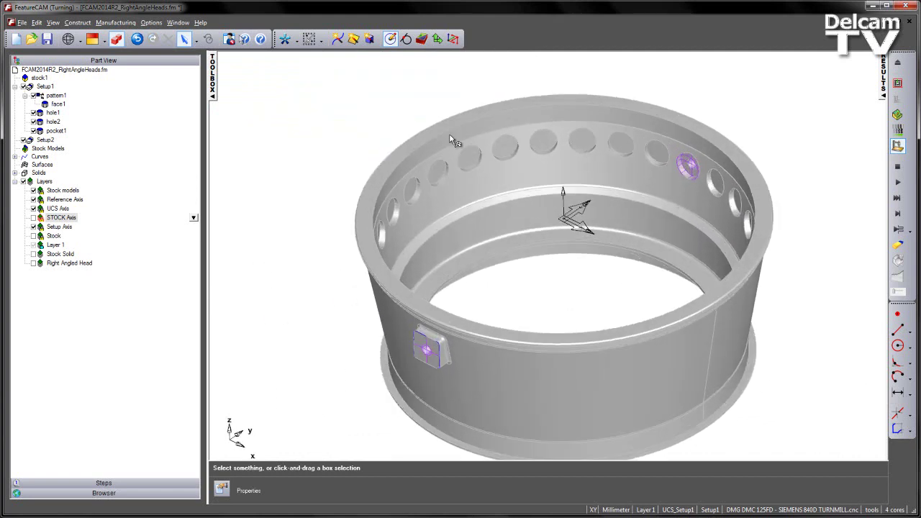
click(421, 40)
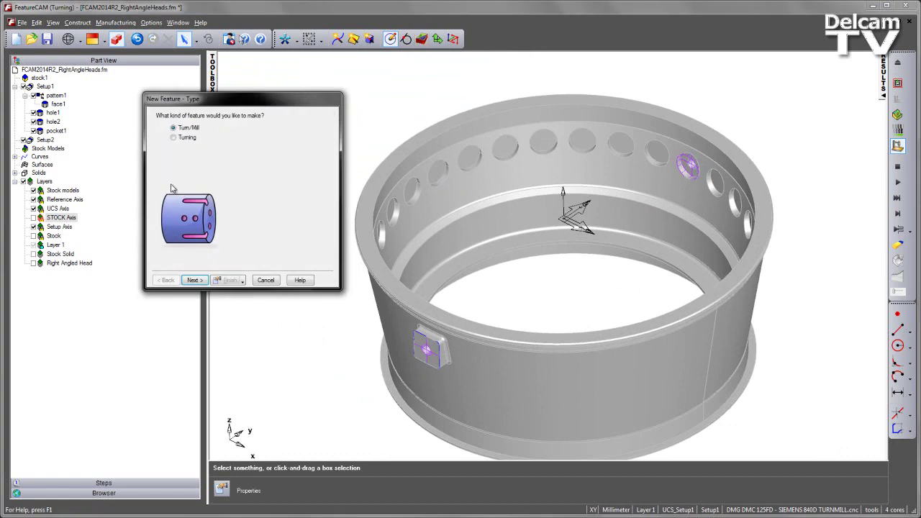
click(194, 280)
click(287, 180)
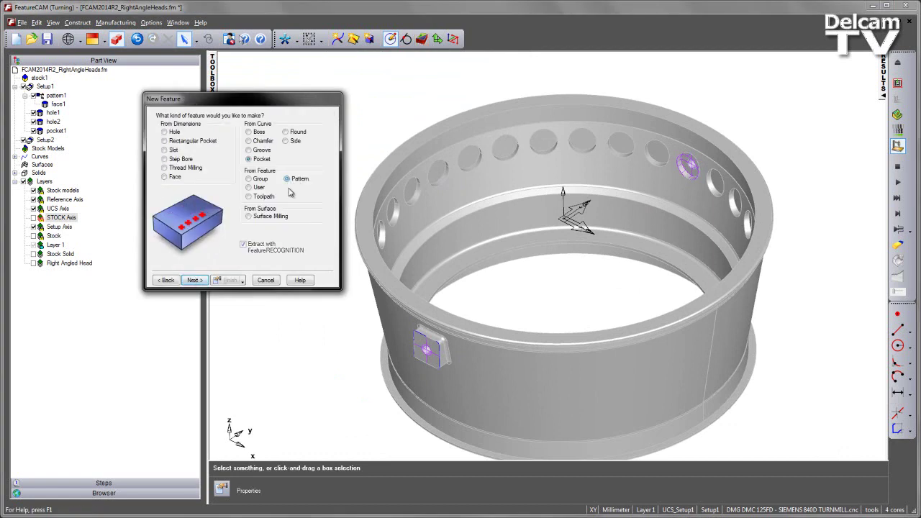
click(192, 281)
click(162, 176)
click(688, 166)
Pattern radially around the index axis: 30 copies at 12° spacing, accepting pattern2
click(194, 280)
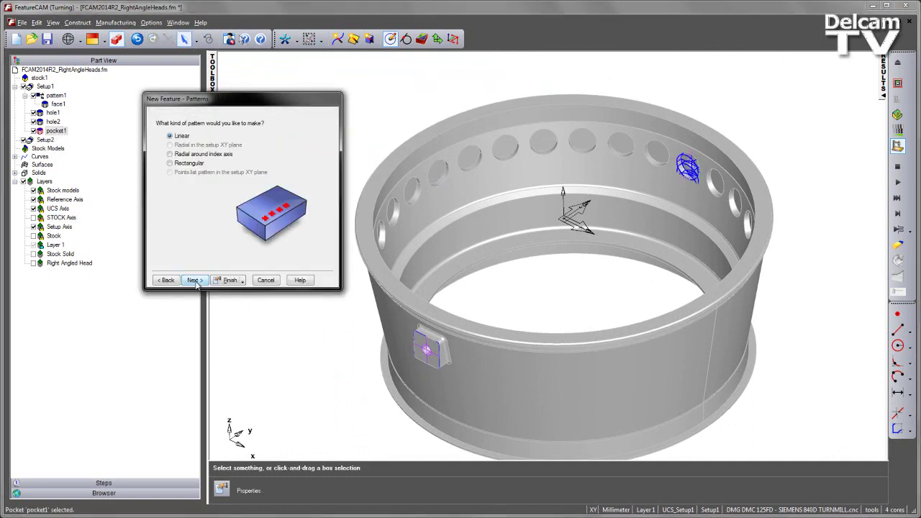
click(186, 154)
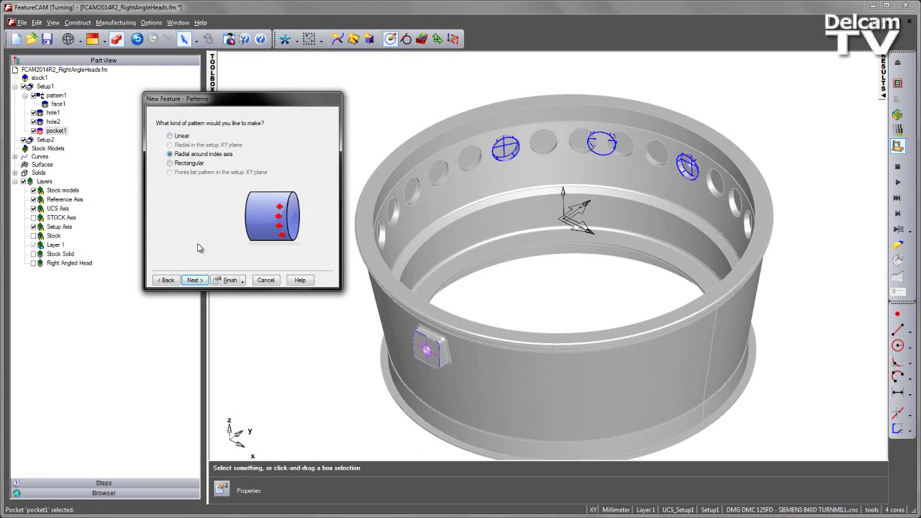
click(194, 281)
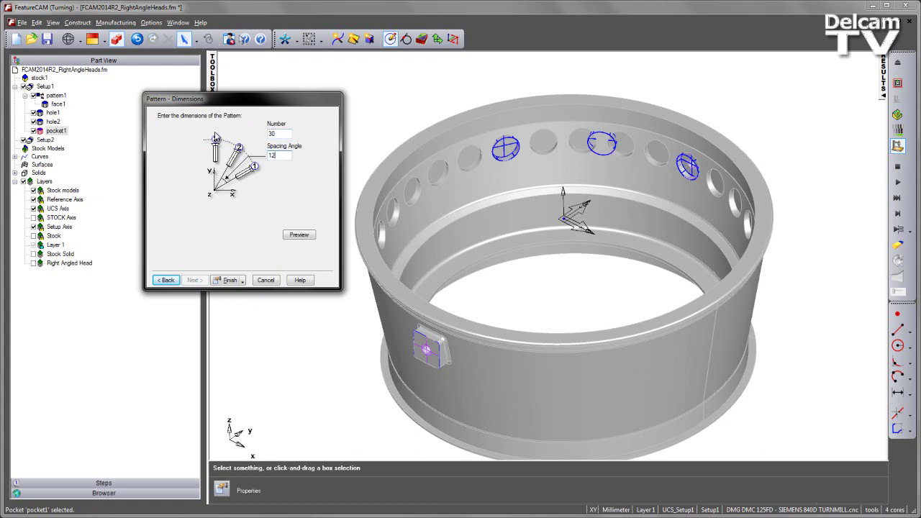
click(301, 238)
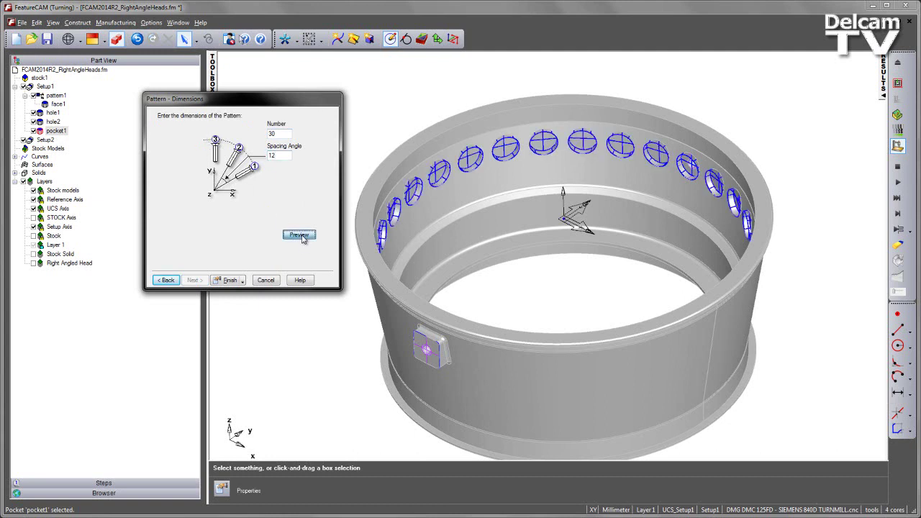
click(227, 280)
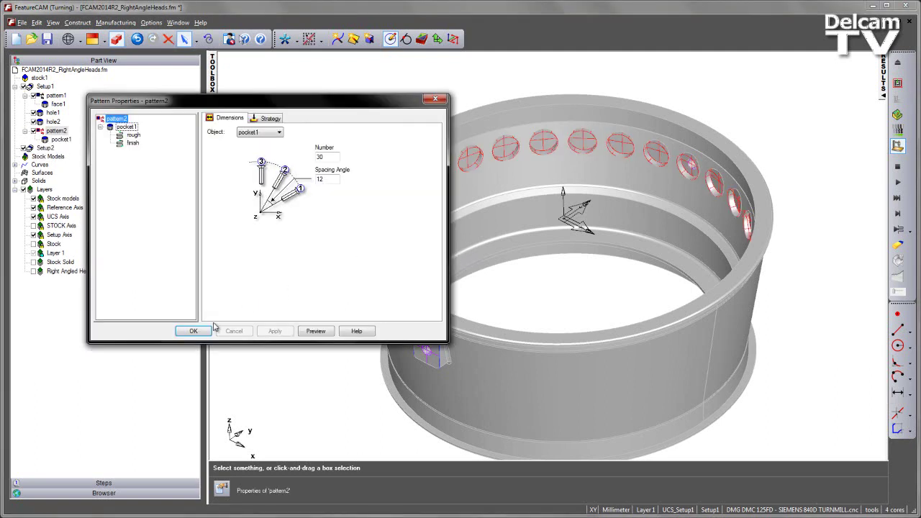
click(193, 331)
scroll(497, 209, up, 3)
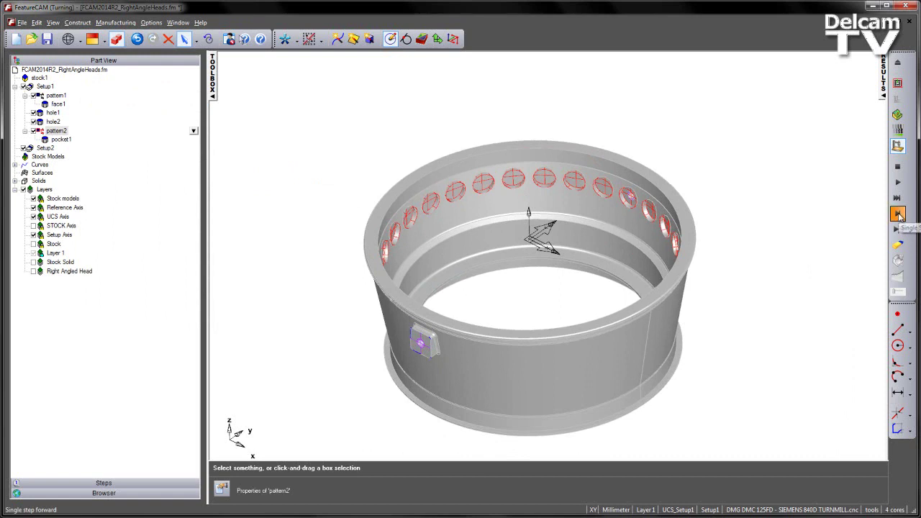
Single-step the machine simulation through all 30 patterned pockets
click(898, 214)
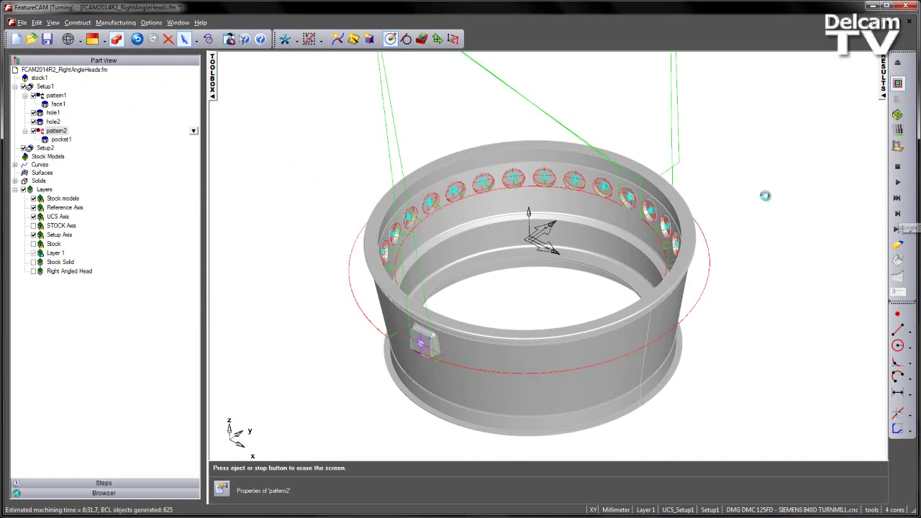